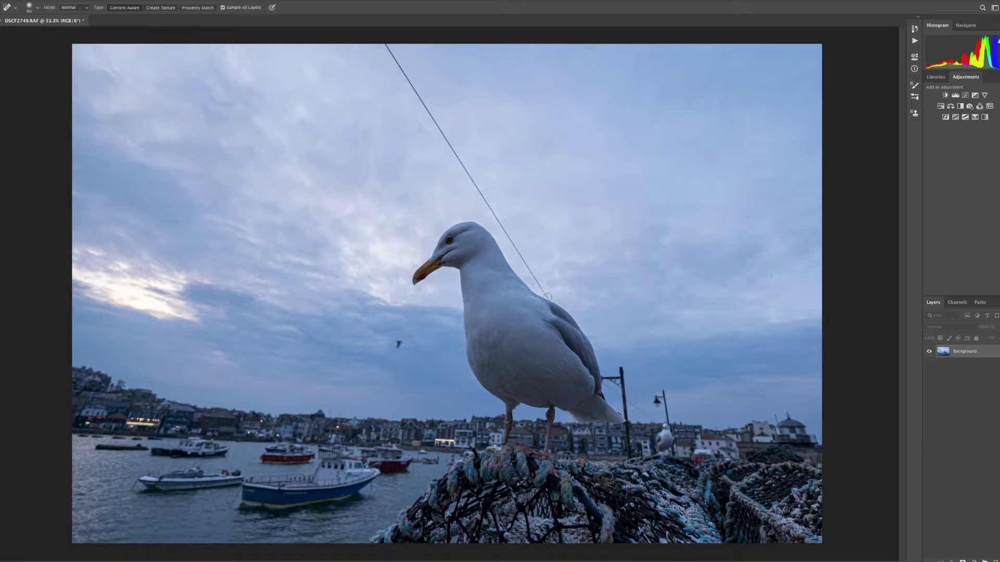
- Heal away the wire running from the upper sky to the gull's back, including the dark remnant beside its back
{"action": "left_click", "coordinate": [547, 297], "text": "shift"}
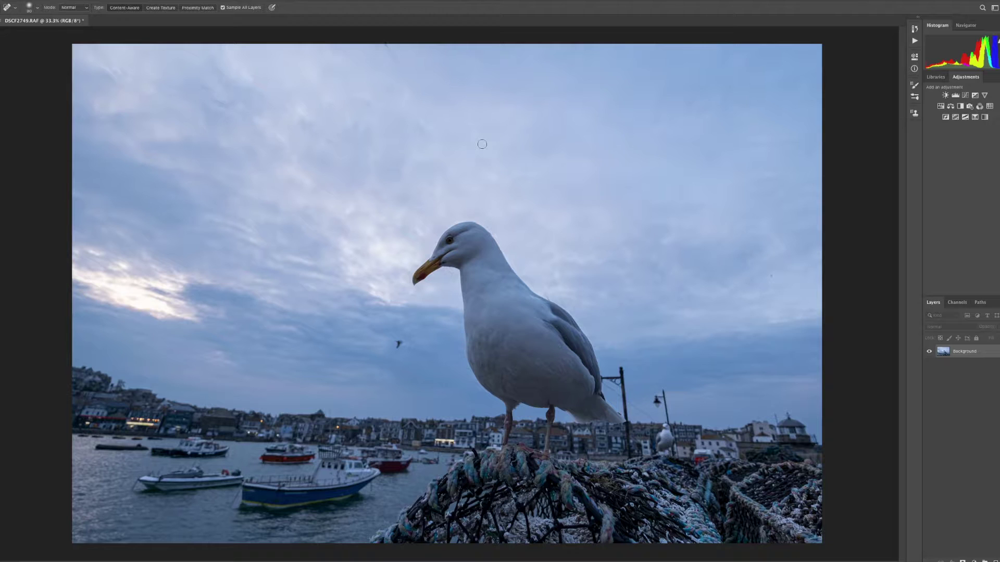
{"action": "left_click", "coordinate": [548, 296], "text": "shift"}
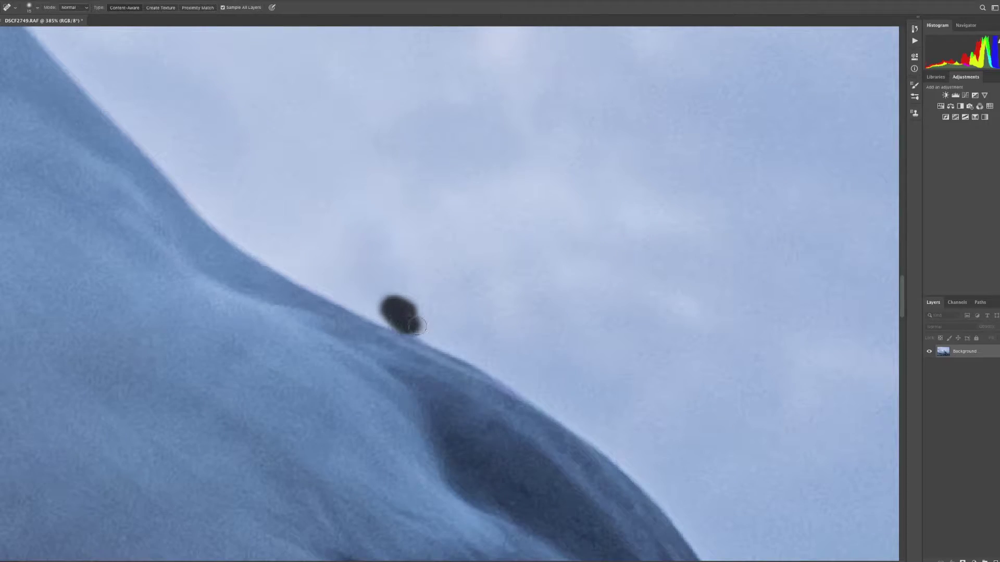
{"action": "mouse_move", "coordinate": [416, 326]}
{"action": "left_mouse_down"}
{"action": "mouse_move", "coordinate": [435, 333]}
{"action": "mouse_move", "coordinate": [372, 318]}
{"action": "left_mouse_up"}
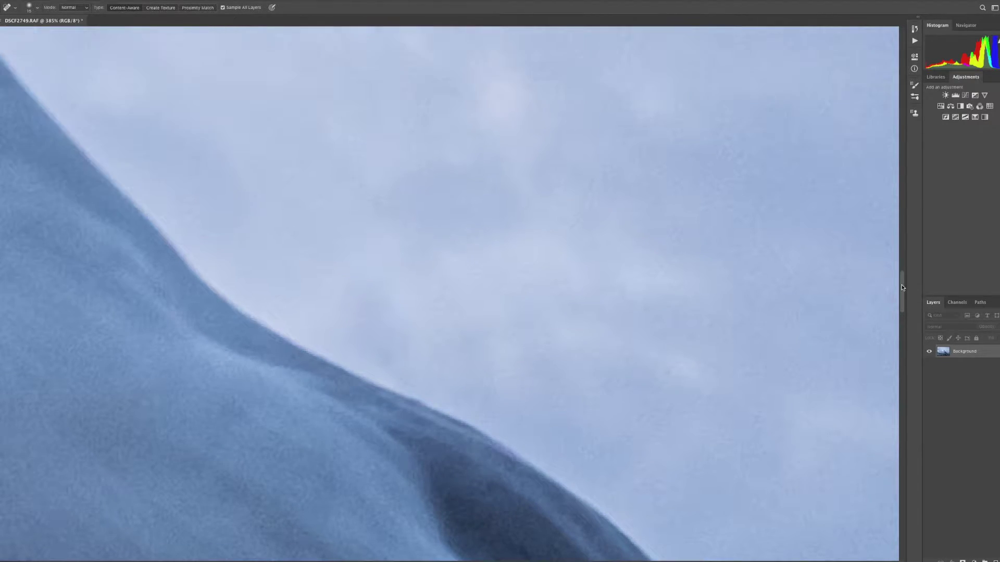
- Remove the small flying bird from the sky below the gull's beak using the Spot Healing Brush
{"action": "key", "text": "ctrl+0"}
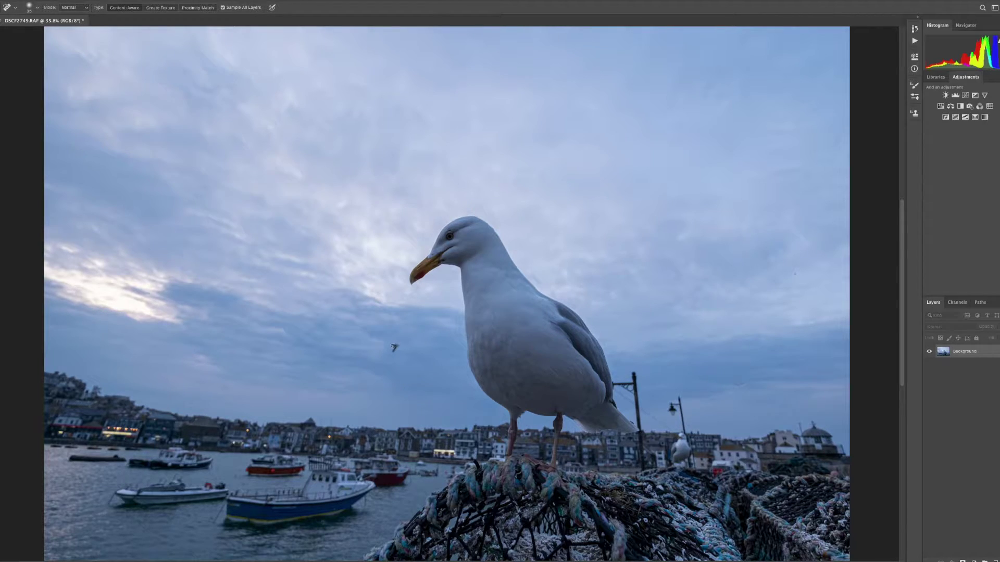
{"action": "scroll", "coordinate": [395, 346], "scroll_direction": "up", "scroll_amount": 10}
{"action": "scroll", "coordinate": [395, 345], "scroll_direction": "down", "scroll_amount": 6}
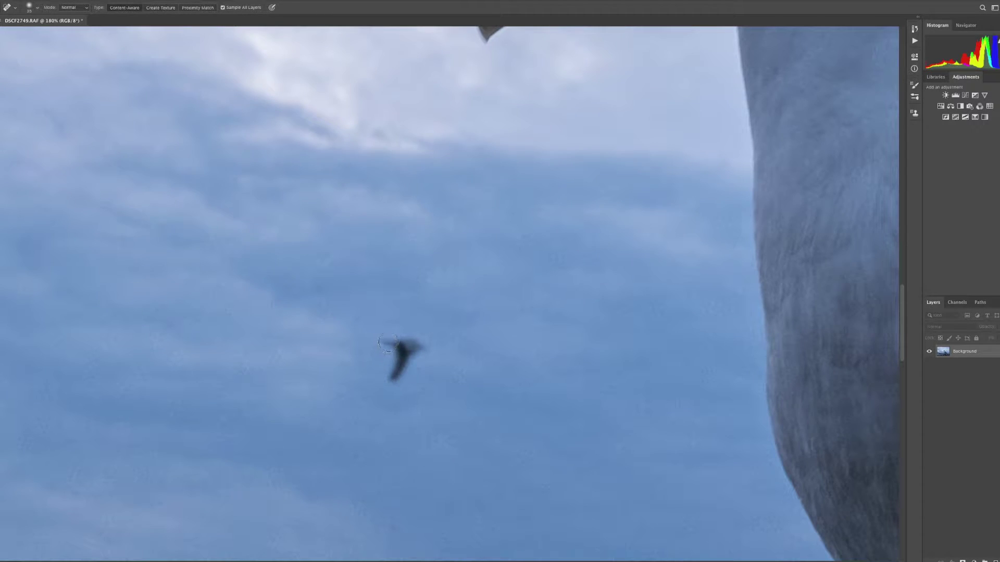
{"action": "mouse_move", "coordinate": [388, 343]}
{"action": "left_mouse_down"}
{"action": "mouse_move", "coordinate": [415, 345]}
{"action": "mouse_move", "coordinate": [393, 385]}
{"action": "left_mouse_up"}
{"action": "left_click_drag", "start_coordinate": [416, 346], "coordinate": [392, 354]}
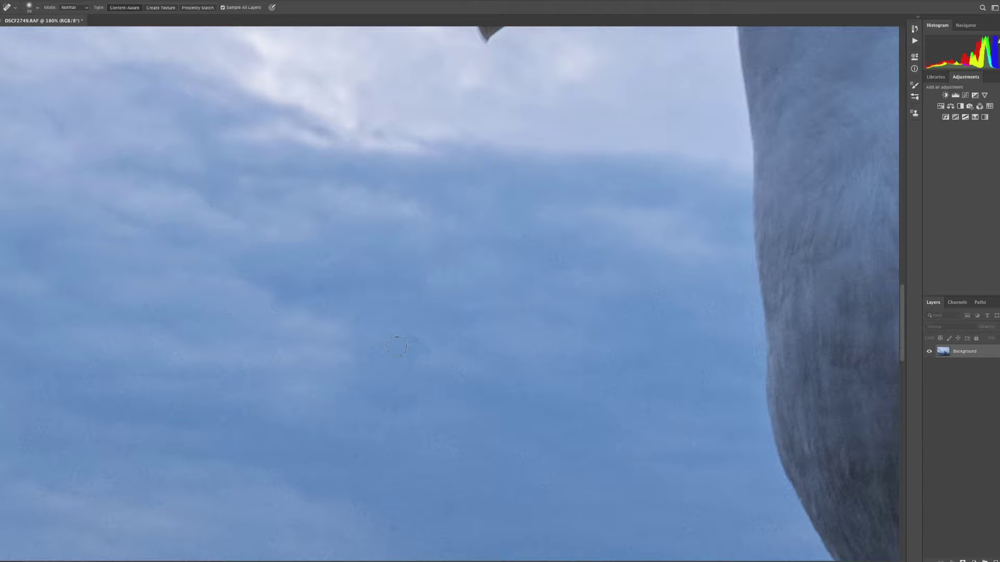
- Heal the dark speck in the sky to the right of the gull and check the surrounding sky for blemishes
{"action": "key", "text": "ctrl+0"}
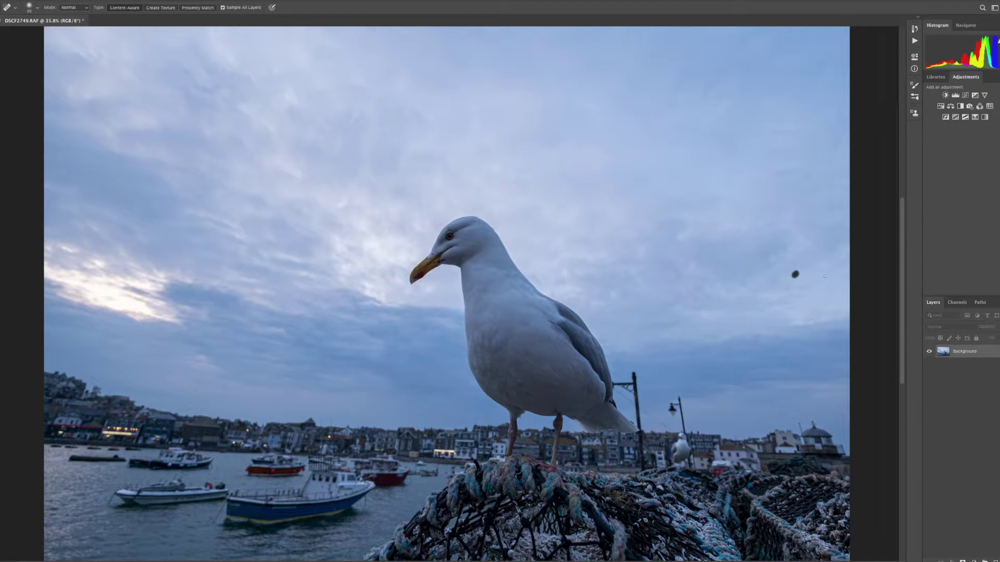
{"action": "scroll", "coordinate": [805, 260], "scroll_direction": "up", "scroll_amount": 8}
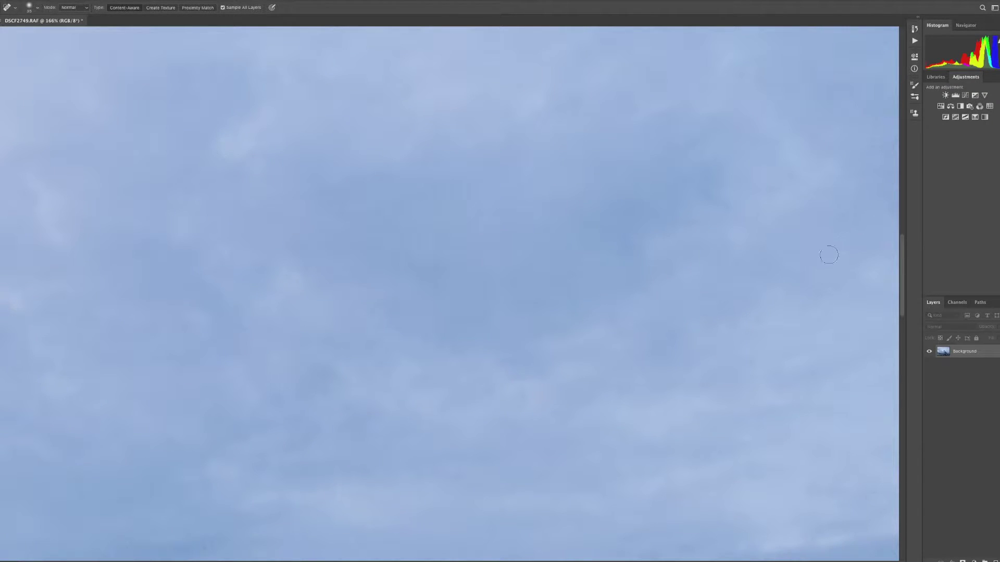
{"action": "left_click_drag", "start_coordinate": [746, 299], "coordinate": [444, 366]}
{"action": "left_click_drag", "start_coordinate": [461, 399], "coordinate": [516, 386]}
{"action": "left_click_drag", "start_coordinate": [469, 443], "coordinate": [629, 383]}
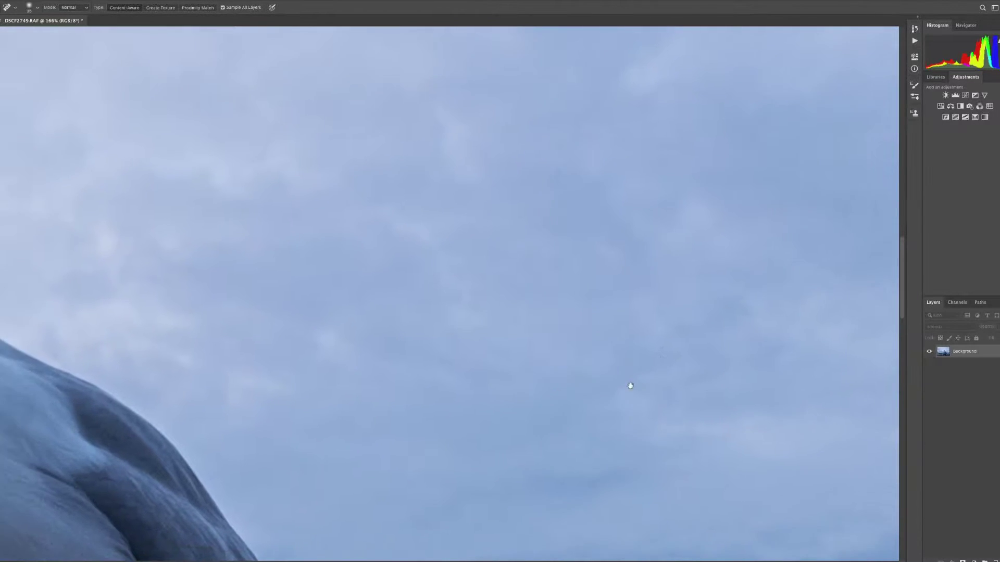
{"action": "left_click_drag", "start_coordinate": [323, 416], "coordinate": [470, 375]}
{"action": "left_click_drag", "start_coordinate": [334, 302], "coordinate": [528, 342]}
{"action": "left_click_drag", "start_coordinate": [433, 304], "coordinate": [640, 335]}
{"action": "left_click_drag", "start_coordinate": [180, 357], "coordinate": [419, 375]}
{"action": "left_click_drag", "start_coordinate": [397, 495], "coordinate": [418, 418]}
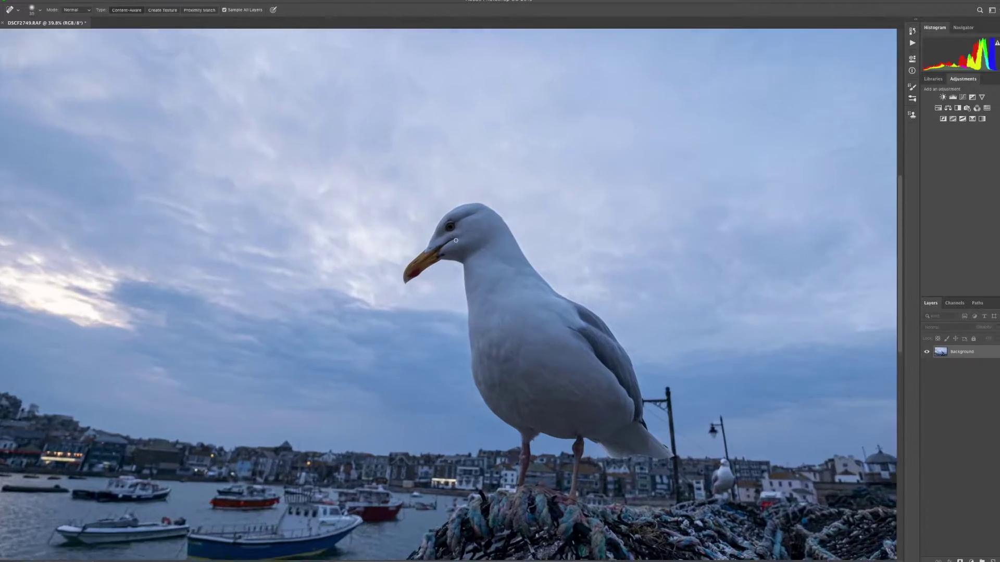
- Enter Quick Mask mode for the gull's eye and switch to a small Brush tool
{"action": "scroll", "coordinate": [456, 240], "scroll_direction": "up", "scroll_amount": 10}
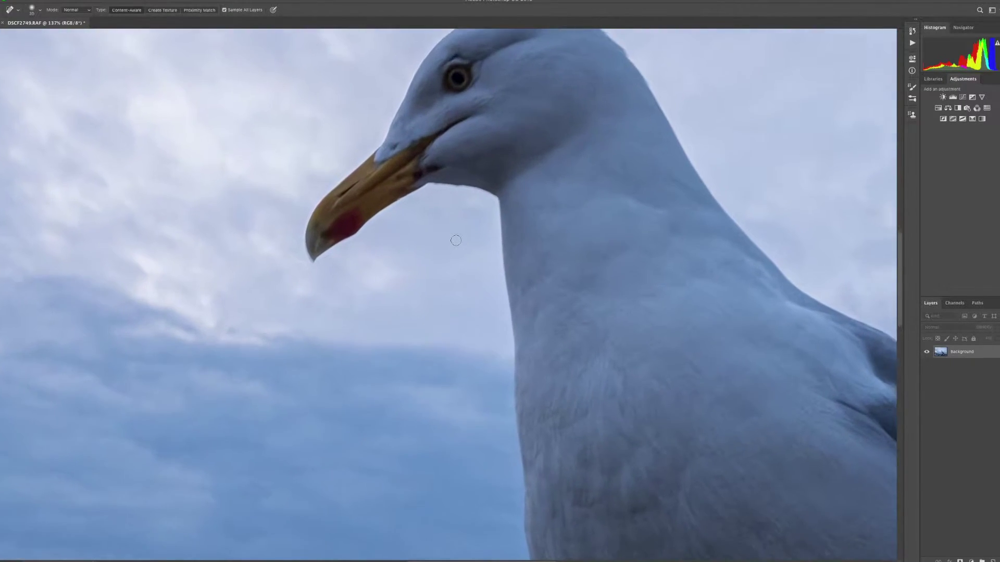
{"action": "scroll", "coordinate": [456, 240], "scroll_direction": "up", "scroll_amount": 2}
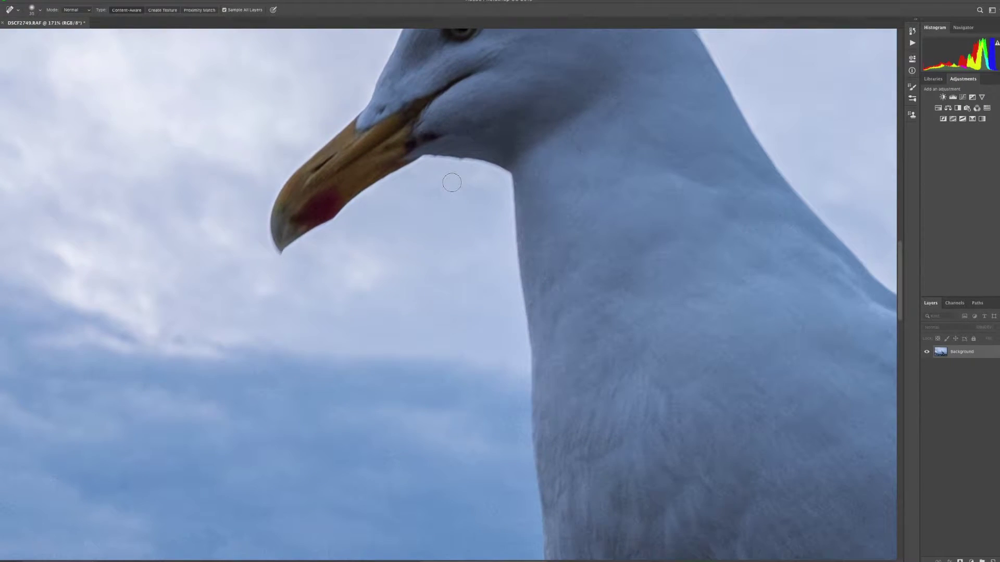
{"action": "scroll", "coordinate": [452, 182], "scroll_direction": "up", "scroll_amount": 5}
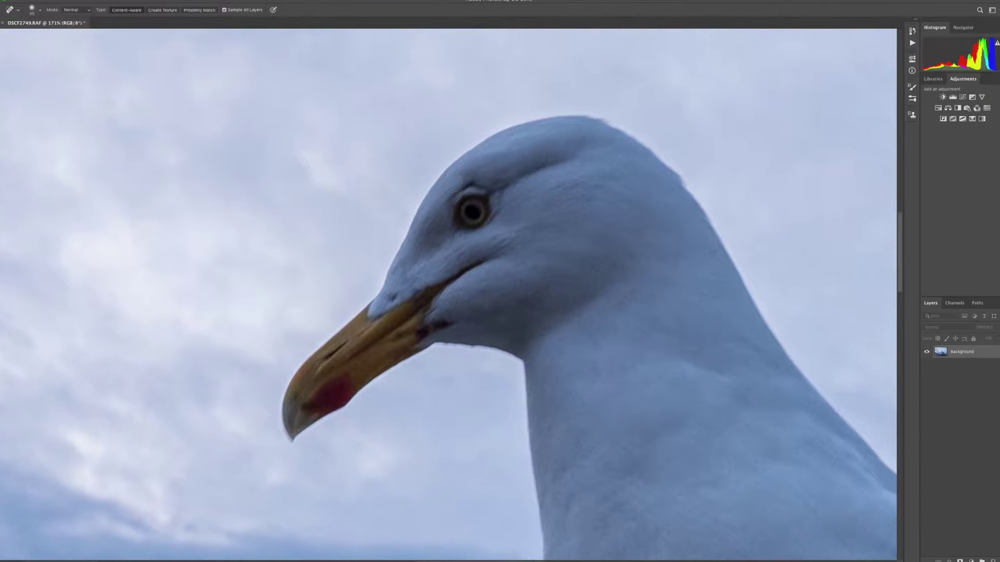
{"action": "scroll", "coordinate": [451, 182], "scroll_direction": "down", "scroll_amount": 2}
{"action": "scroll", "coordinate": [452, 183], "scroll_direction": "up", "scroll_amount": 3}
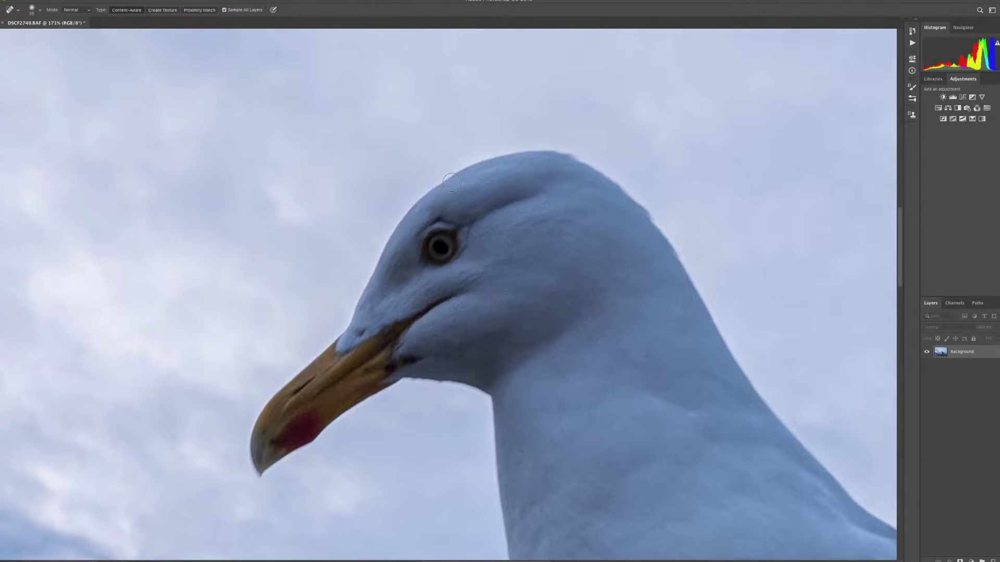
{"action": "scroll", "coordinate": [452, 182], "scroll_direction": "down", "scroll_amount": 2}
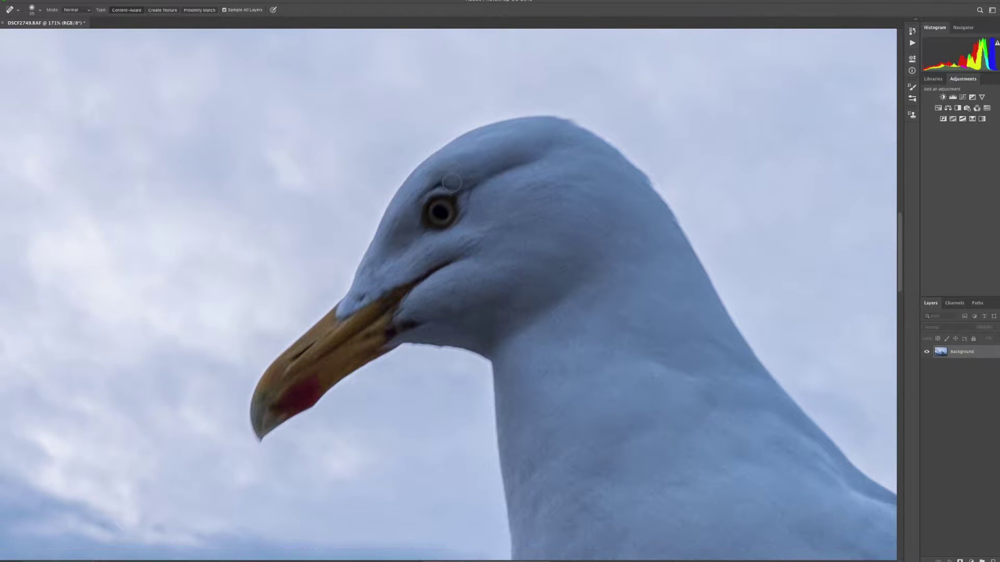
{"action": "scroll", "coordinate": [449, 206], "scroll_direction": "up", "scroll_amount": 1}
{"action": "scroll", "coordinate": [449, 205], "scroll_direction": "up", "scroll_amount": 6}
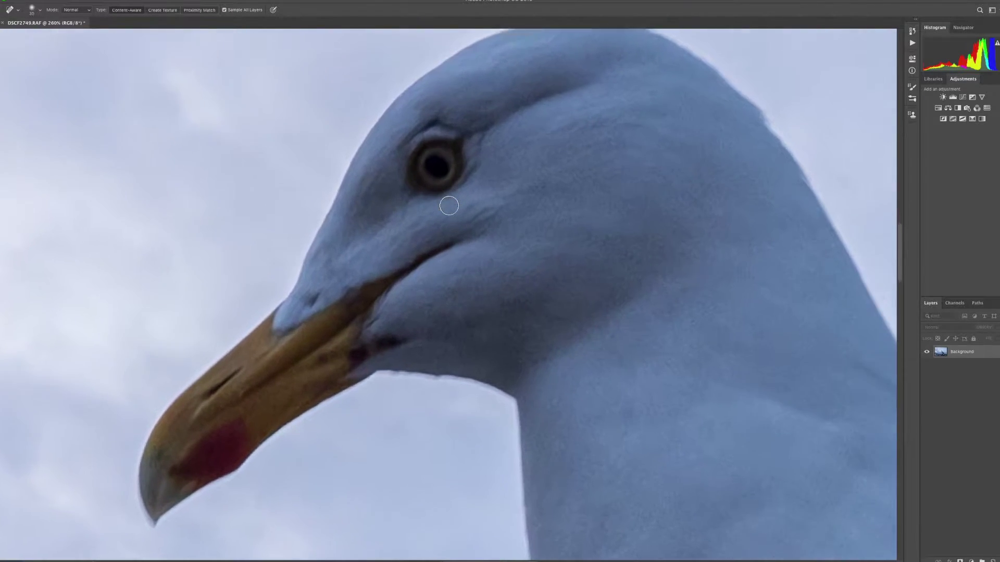
{"action": "scroll", "coordinate": [449, 206], "scroll_direction": "up", "scroll_amount": 1}
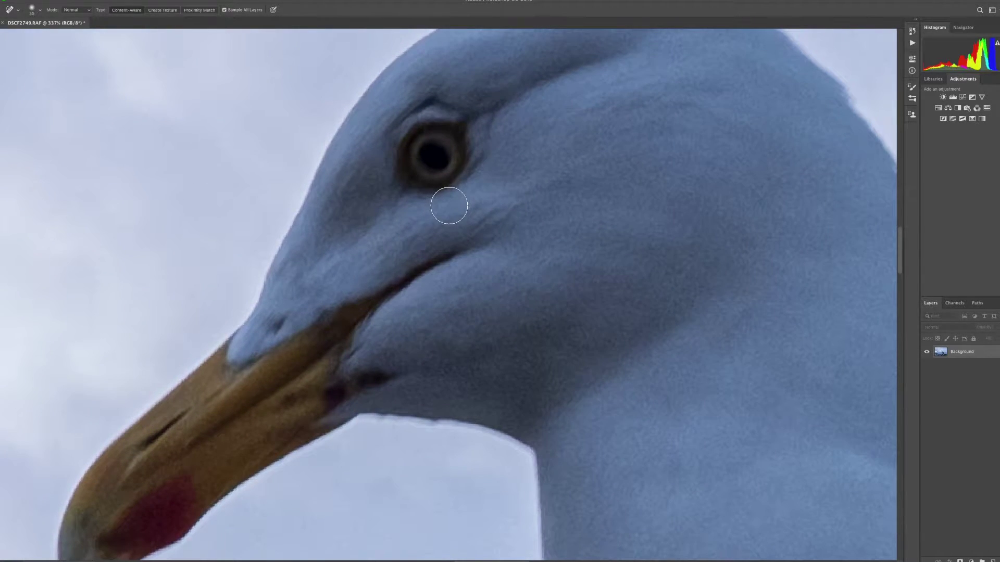
{"action": "key", "text": "q"}
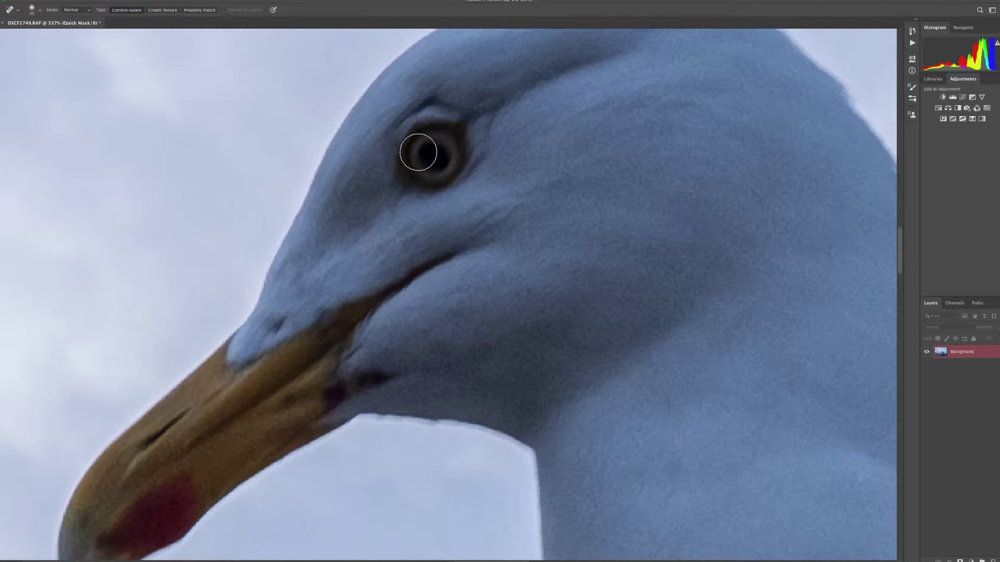
{"action": "key", "text": "bracketleft"}
{"action": "key", "text": "bracketleft"}
{"action": "key", "text": "bracketleft"}
{"action": "scroll", "coordinate": [431, 158], "scroll_direction": "up", "scroll_amount": 5}
{"action": "key", "text": "b"}
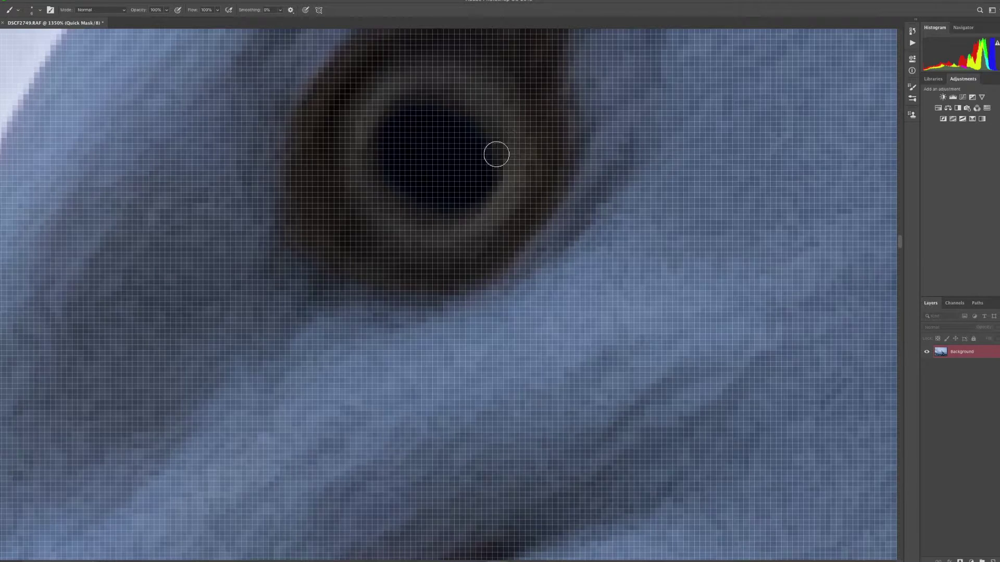
- Paint the quick mask over the full ring of the gull's iris, leaving the pupil unpainted
{"action": "key", "text": "bracketleft"}
{"action": "key", "text": "bracketleft"}
{"action": "mouse_move", "coordinate": [381, 95]}
{"action": "left_mouse_down"}
{"action": "mouse_move", "coordinate": [356, 125]}
{"action": "mouse_move", "coordinate": [400, 75]}
{"action": "left_mouse_up"}
{"action": "mouse_move", "coordinate": [350, 136]}
{"action": "left_mouse_down"}
{"action": "mouse_move", "coordinate": [356, 168]}
{"action": "mouse_move", "coordinate": [345, 176]}
{"action": "mouse_move", "coordinate": [352, 190]}
{"action": "mouse_move", "coordinate": [374, 194]}
{"action": "mouse_move", "coordinate": [389, 219]}
{"action": "mouse_move", "coordinate": [425, 244]}
{"action": "mouse_move", "coordinate": [495, 210]}
{"action": "mouse_move", "coordinate": [518, 163]}
{"action": "left_mouse_up"}
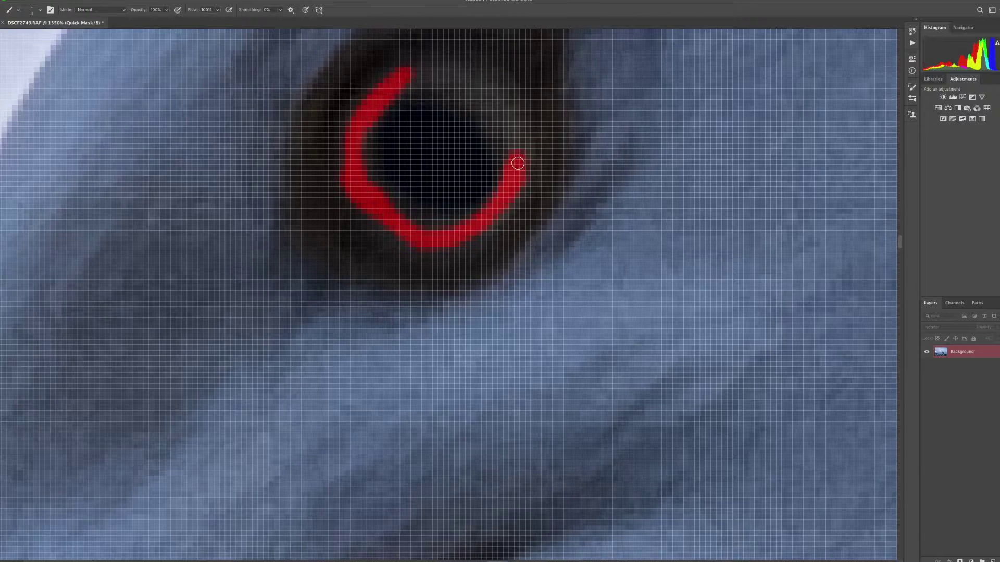
{"action": "mouse_move", "coordinate": [515, 164]}
{"action": "left_mouse_down"}
{"action": "mouse_move", "coordinate": [510, 129]}
{"action": "mouse_move", "coordinate": [521, 173]}
{"action": "mouse_move", "coordinate": [514, 126]}
{"action": "mouse_move", "coordinate": [451, 76]}
{"action": "mouse_move", "coordinate": [404, 83]}
{"action": "mouse_move", "coordinate": [453, 81]}
{"action": "mouse_move", "coordinate": [414, 74]}
{"action": "mouse_move", "coordinate": [447, 72]}
{"action": "mouse_move", "coordinate": [479, 89]}
{"action": "mouse_move", "coordinate": [478, 117]}
{"action": "mouse_move", "coordinate": [504, 136]}
{"action": "mouse_move", "coordinate": [503, 208]}
{"action": "mouse_move", "coordinate": [434, 250]}
{"action": "mouse_move", "coordinate": [502, 212]}
{"action": "mouse_move", "coordinate": [523, 186]}
{"action": "mouse_move", "coordinate": [522, 150]}
{"action": "mouse_move", "coordinate": [497, 93]}
{"action": "mouse_move", "coordinate": [453, 65]}
{"action": "mouse_move", "coordinate": [419, 63]}
{"action": "mouse_move", "coordinate": [380, 89]}
{"action": "mouse_move", "coordinate": [342, 151]}
{"action": "mouse_move", "coordinate": [363, 212]}
{"action": "mouse_move", "coordinate": [389, 223]}
{"action": "mouse_move", "coordinate": [394, 239]}
{"action": "mouse_move", "coordinate": [434, 249]}
{"action": "left_mouse_up"}
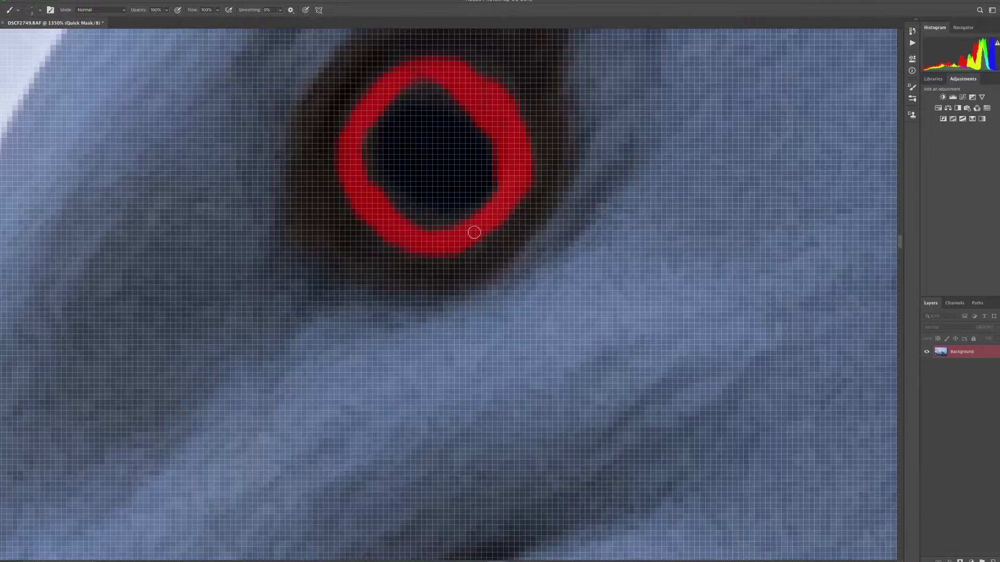
{"action": "mouse_move", "coordinate": [361, 150]}
{"action": "left_mouse_down"}
{"action": "mouse_move", "coordinate": [381, 191]}
{"action": "mouse_move", "coordinate": [416, 225]}
{"action": "mouse_move", "coordinate": [472, 225]}
{"action": "mouse_move", "coordinate": [503, 175]}
{"action": "mouse_move", "coordinate": [491, 136]}
{"action": "mouse_move", "coordinate": [422, 80]}
{"action": "mouse_move", "coordinate": [385, 102]}
{"action": "mouse_move", "coordinate": [364, 142]}
{"action": "mouse_move", "coordinate": [377, 111]}
{"action": "left_mouse_up"}
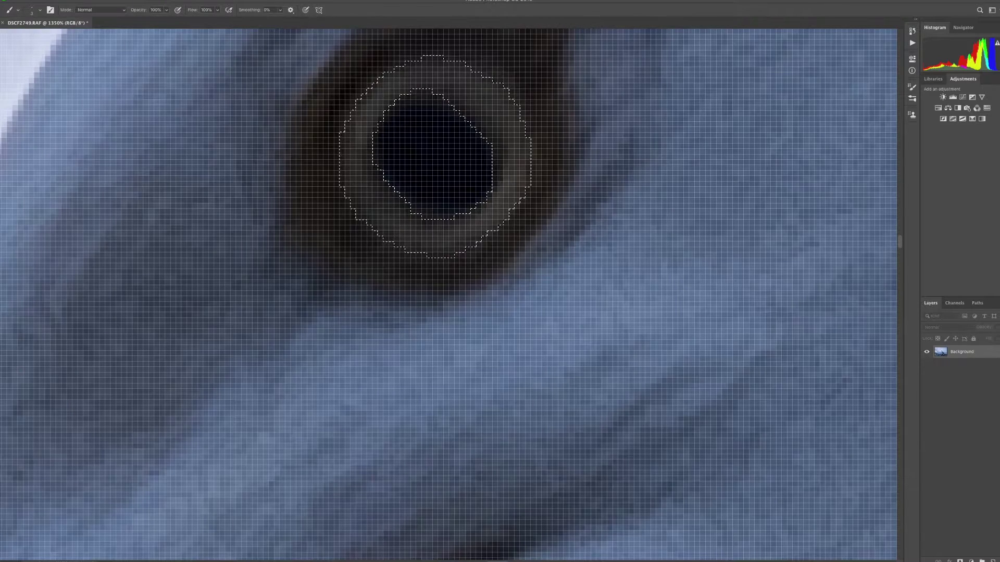
- Invert the selection to target the iris and add a Selective Color adjustment layer in Linear Dodge (Add) blend mode
{"action": "left_click", "coordinate": [157, 1]}
{"action": "left_click", "coordinate": [186, 23]}
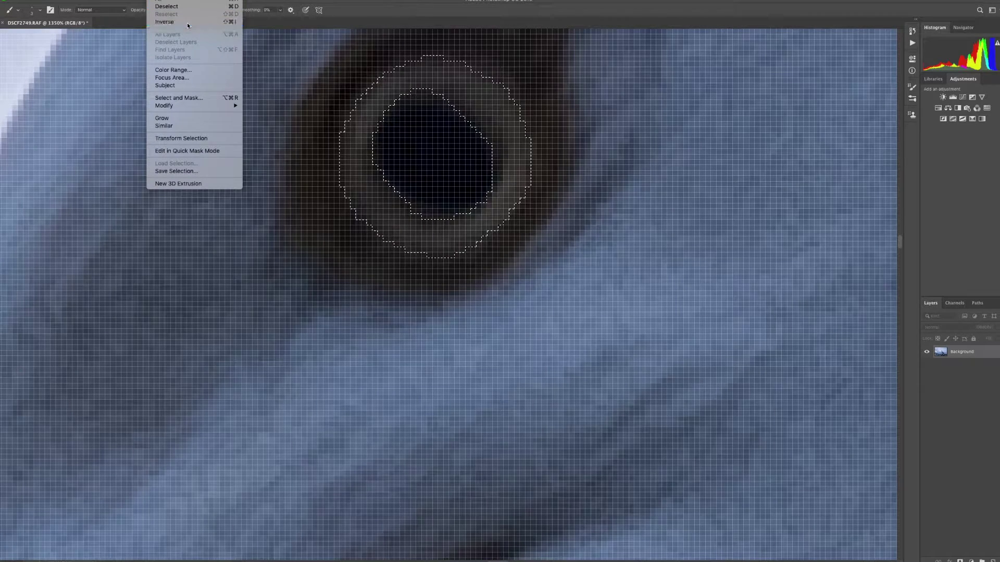
{"action": "left_click", "coordinate": [971, 120]}
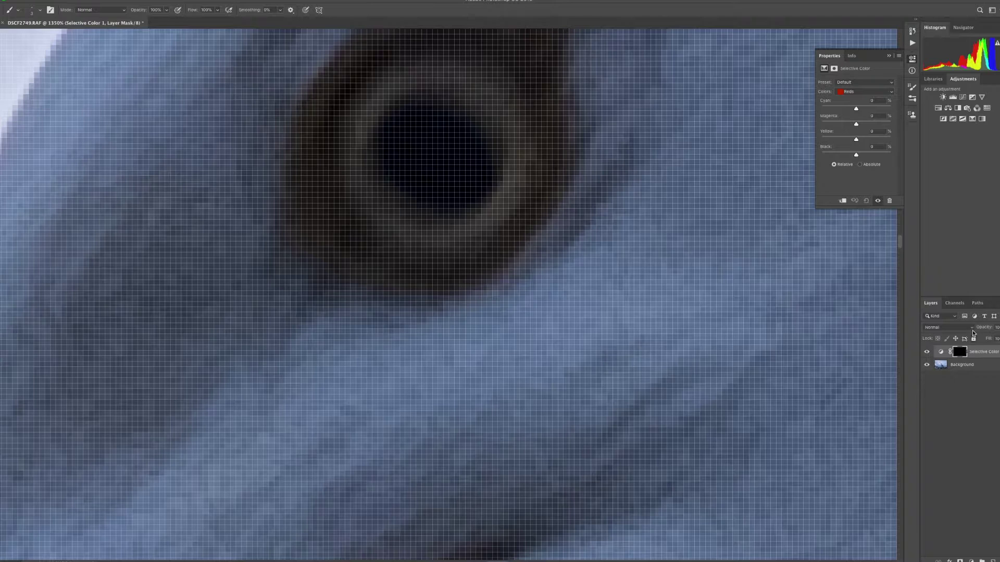
{"action": "left_click", "coordinate": [972, 328]}
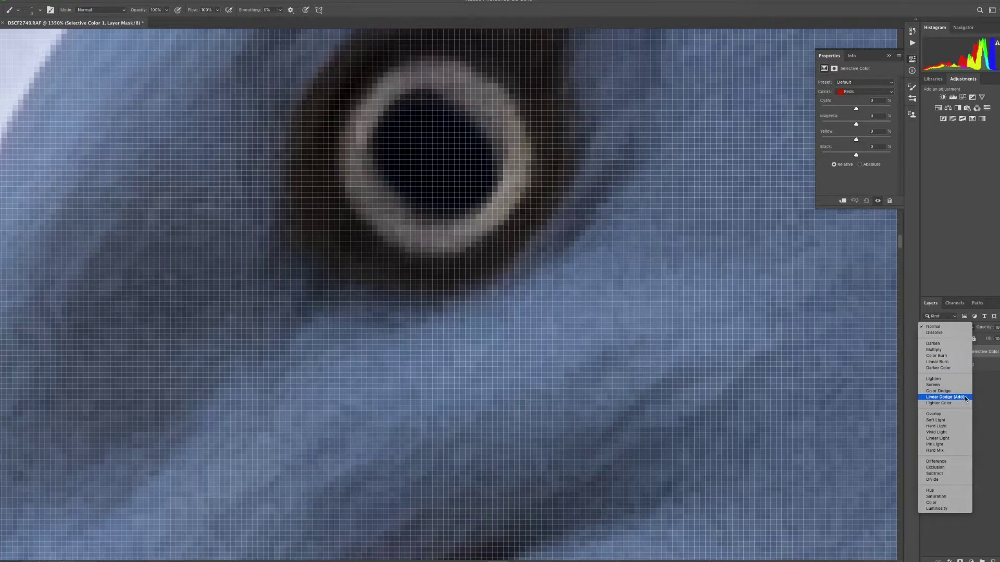
{"action": "left_click", "coordinate": [961, 397]}
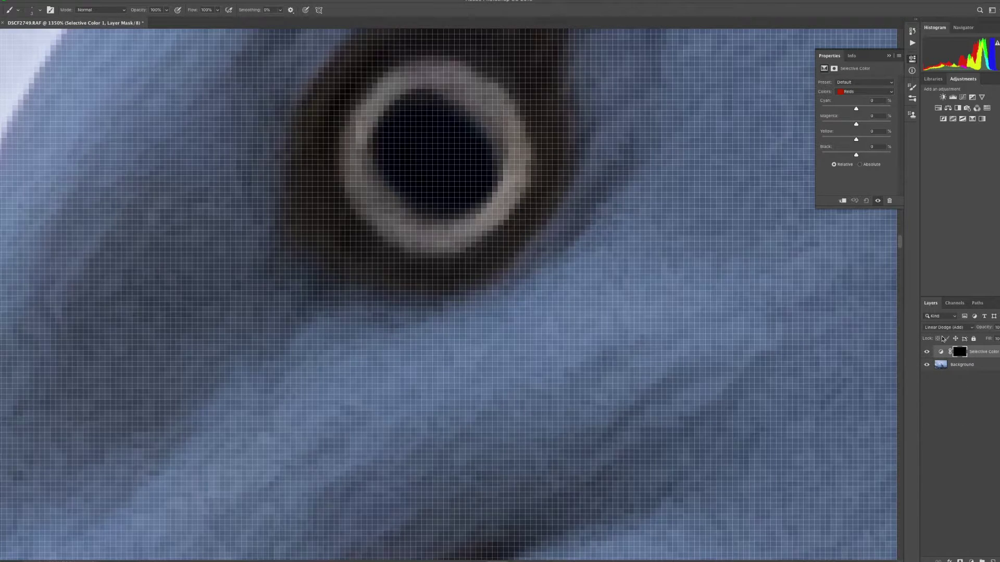
- For the Selective Color Neutrals, lower Cyan to about -31% and Magenta to about -27%, and raise Yellow for a yellower iris
{"action": "left_click", "coordinate": [892, 95]}
{"action": "key", "text": "Up"}
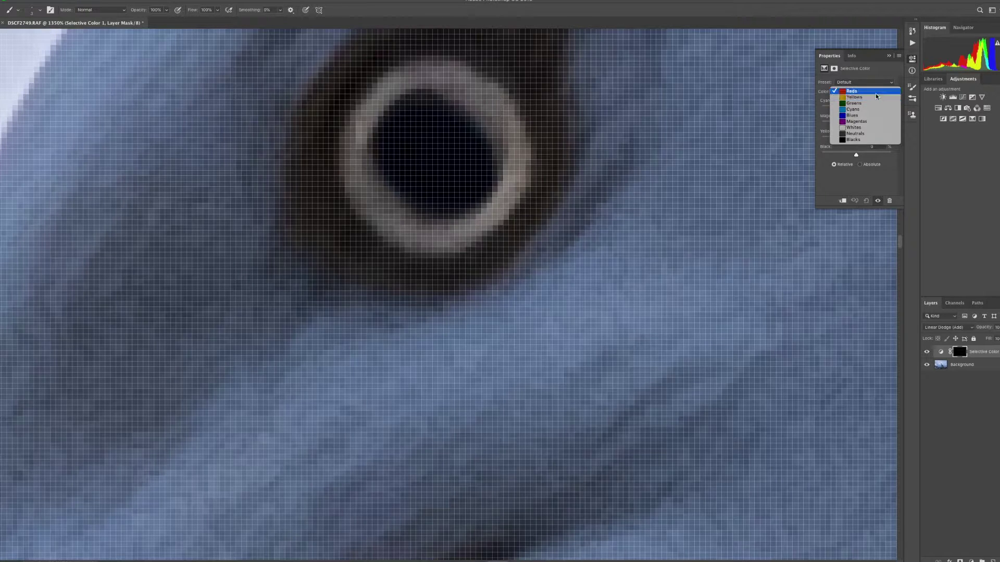
{"action": "left_click", "coordinate": [873, 135]}
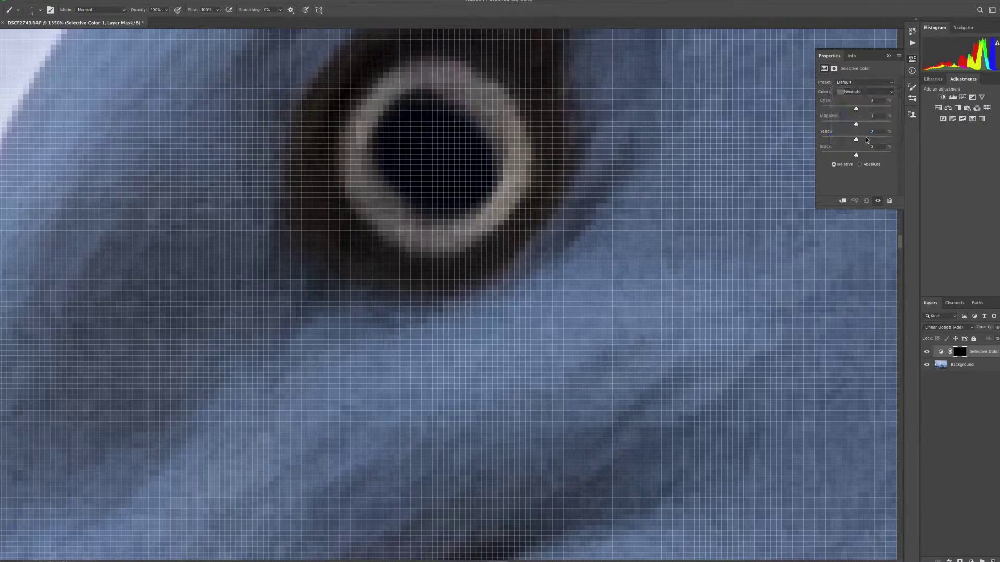
{"action": "mouse_move", "coordinate": [857, 110]}
{"action": "left_mouse_down"}
{"action": "mouse_move", "coordinate": [845, 111]}
{"action": "mouse_move", "coordinate": [846, 126]}
{"action": "left_mouse_up"}
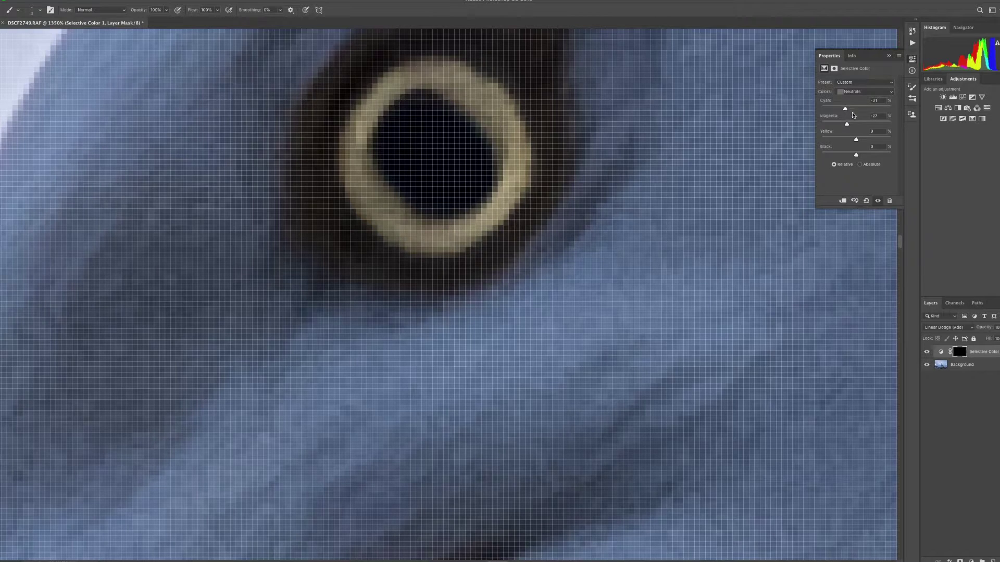
{"action": "mouse_move", "coordinate": [856, 140]}
{"action": "left_mouse_down"}
{"action": "mouse_move", "coordinate": [846, 141]}
{"action": "mouse_move", "coordinate": [855, 140]}
{"action": "left_mouse_up"}
{"action": "left_click_drag", "start_coordinate": [863, 141], "coordinate": [864, 141]}
- For the Selective Color Blacks, raise Black to about +10%, collapse the adjustment settings and review the eye in the whole photo
{"action": "left_click", "coordinate": [890, 96]}
{"action": "key", "text": "Return"}
{"action": "left_click_drag", "start_coordinate": [856, 155], "coordinate": [862, 156]}
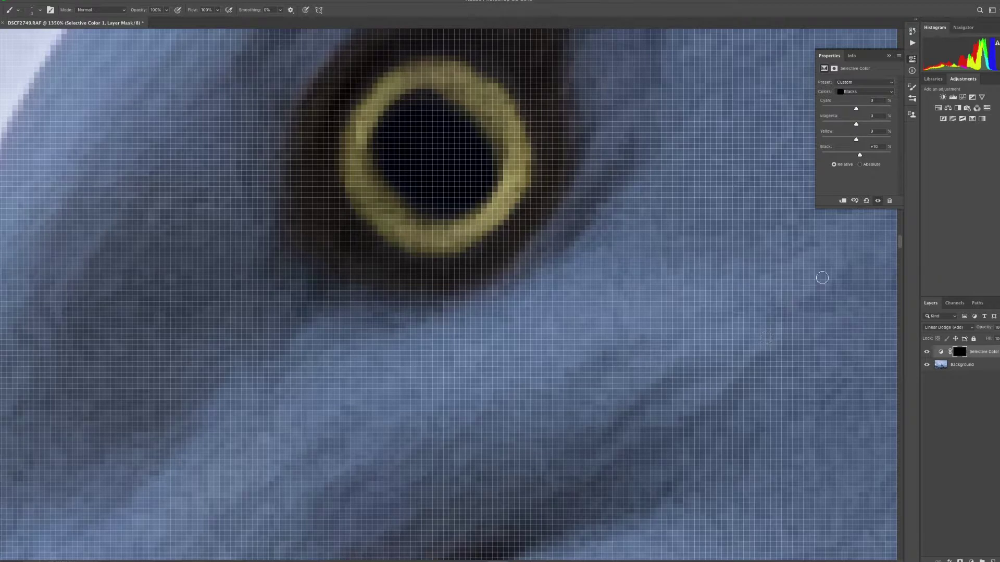
{"action": "left_click", "coordinate": [890, 56]}
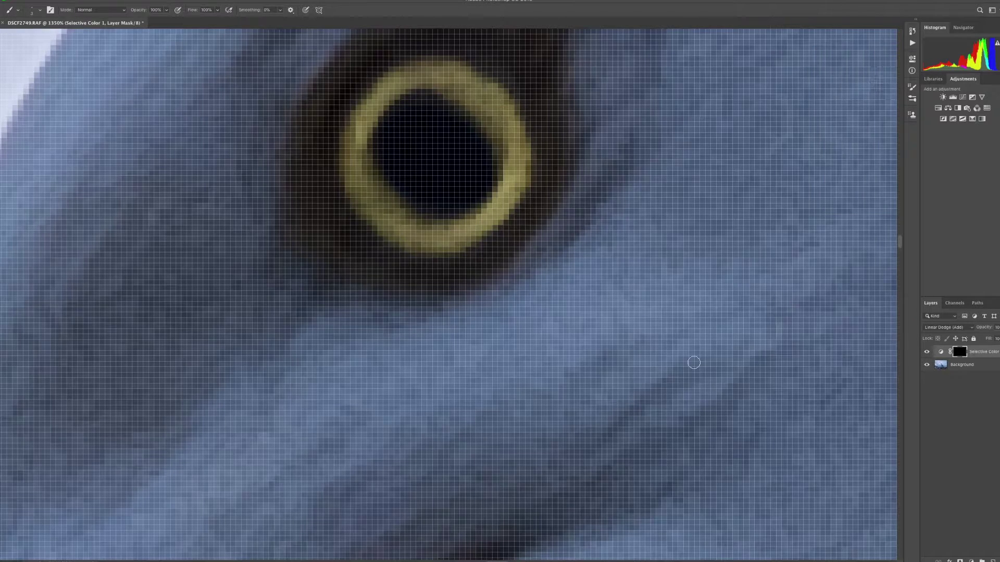
{"action": "scroll", "coordinate": [719, 349], "scroll_direction": "down", "scroll_amount": 10}
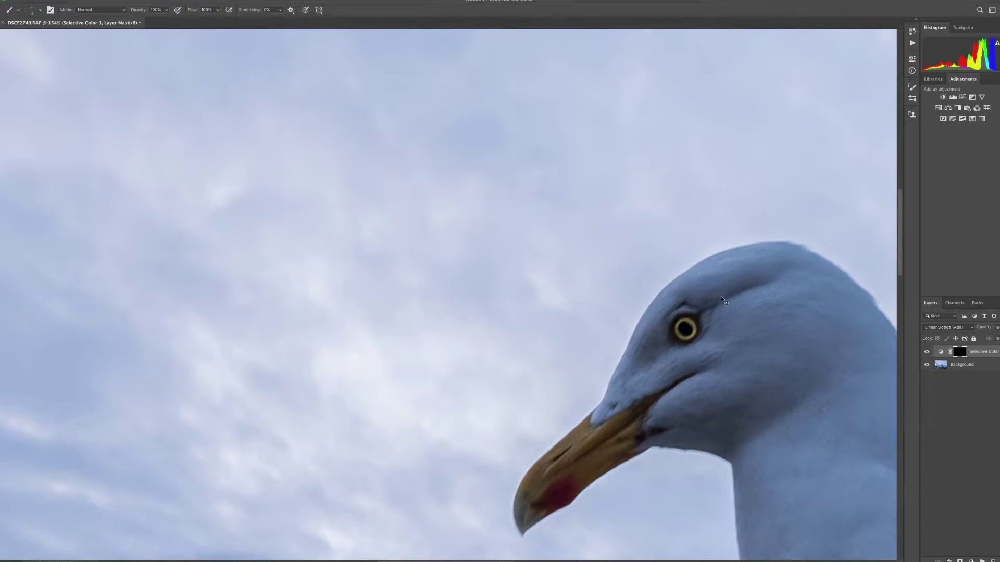
{"action": "scroll", "coordinate": [722, 299], "scroll_direction": "down", "scroll_amount": 5}
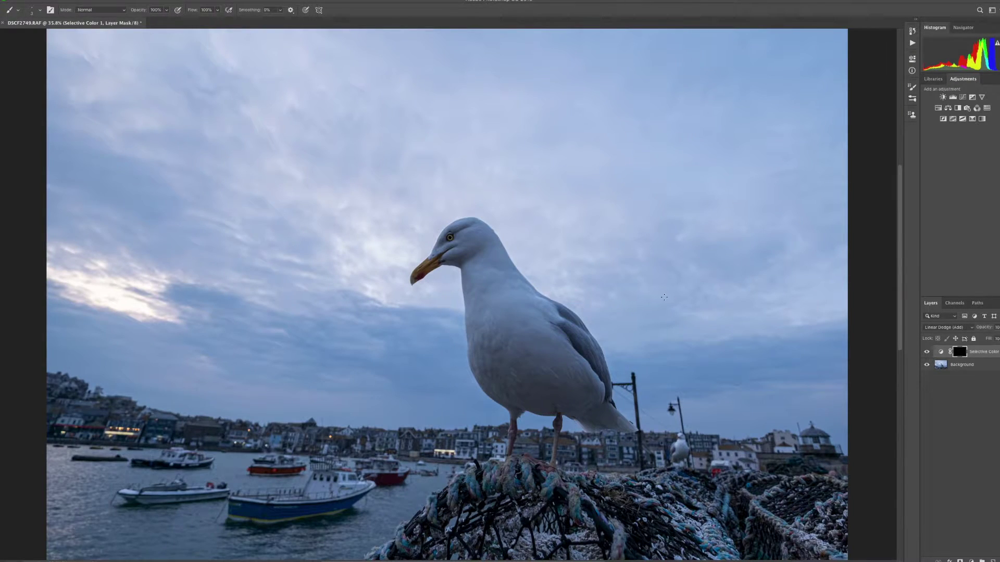
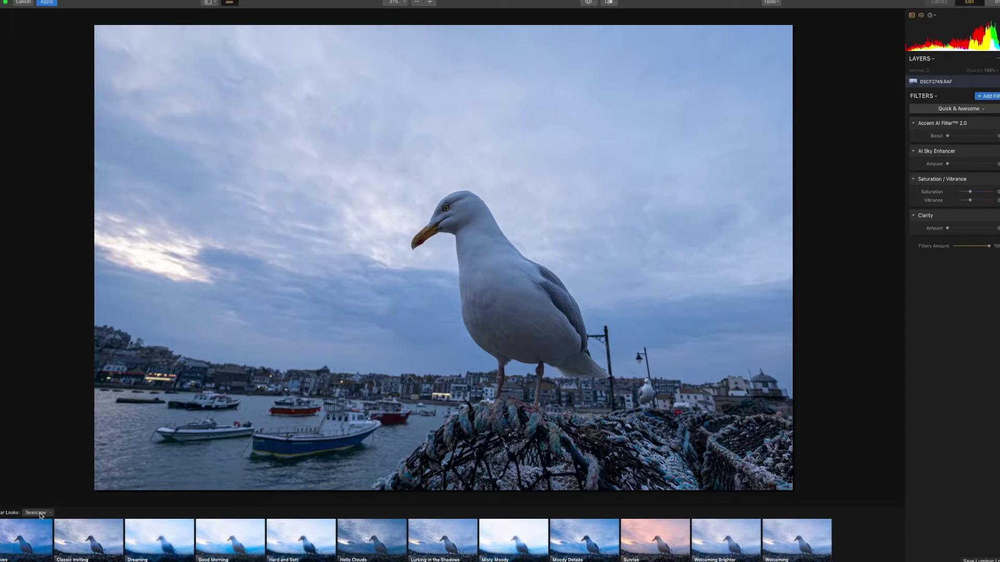
- Apply the Warm Sunset look from the Landscape collection at an amount of 34 and compare the photo before and after
{"action": "left_click", "coordinate": [39, 513]}
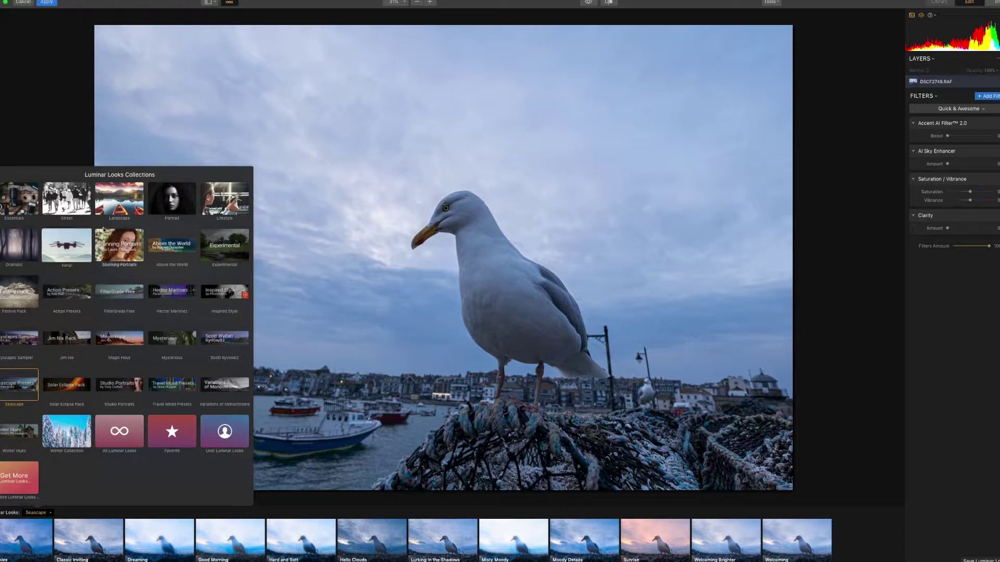
{"action": "left_click", "coordinate": [120, 198]}
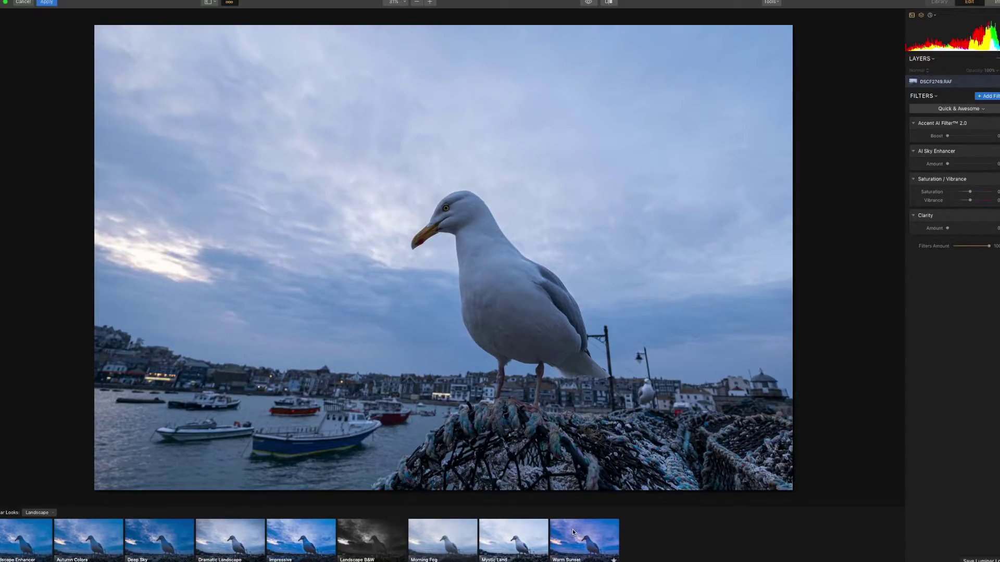
{"action": "left_click", "coordinate": [572, 531]}
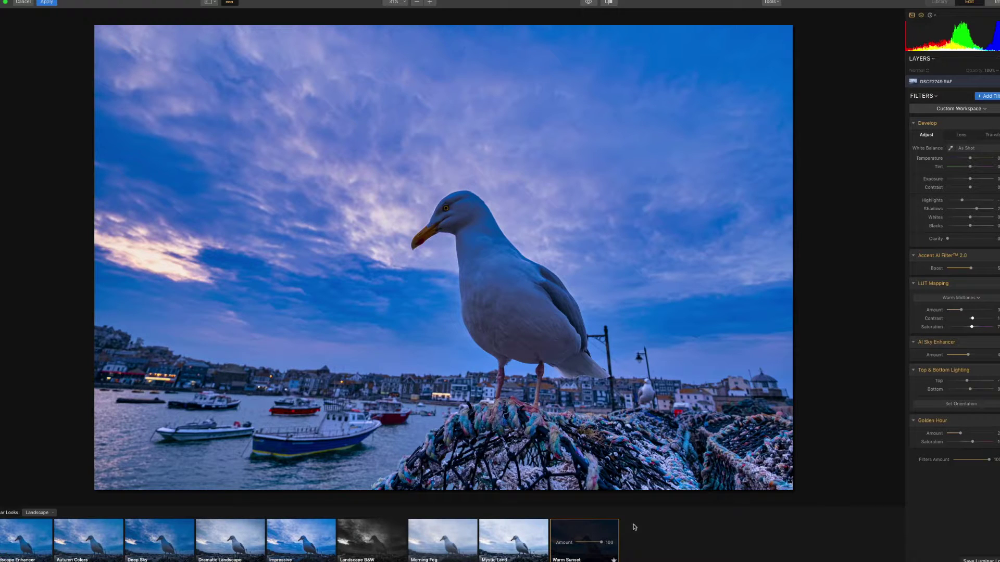
{"action": "left_click_drag", "start_coordinate": [602, 545], "coordinate": [582, 545]}
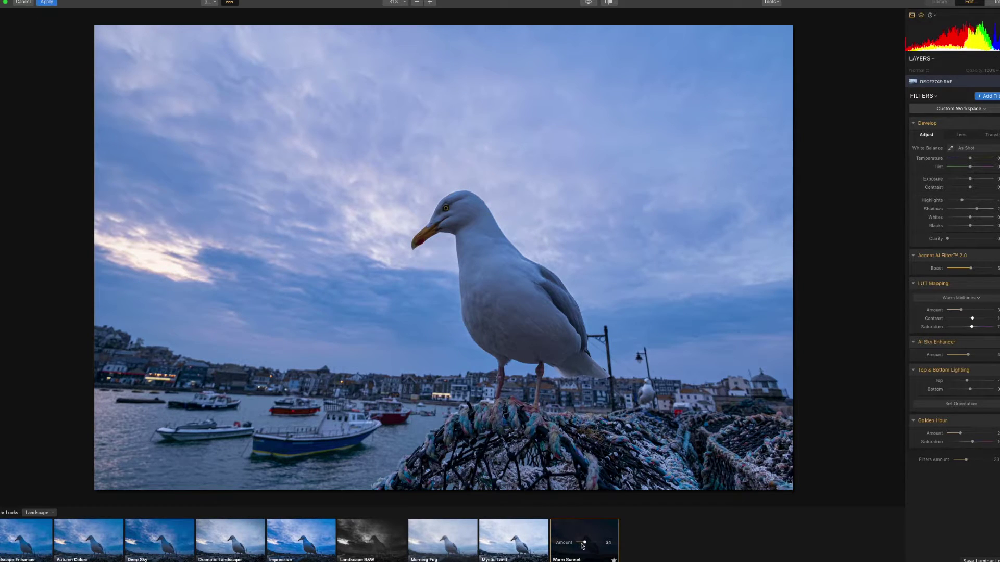
{"action": "left_click", "coordinate": [609, 2]}
{"action": "left_click_drag", "start_coordinate": [443, 247], "coordinate": [473, 228]}
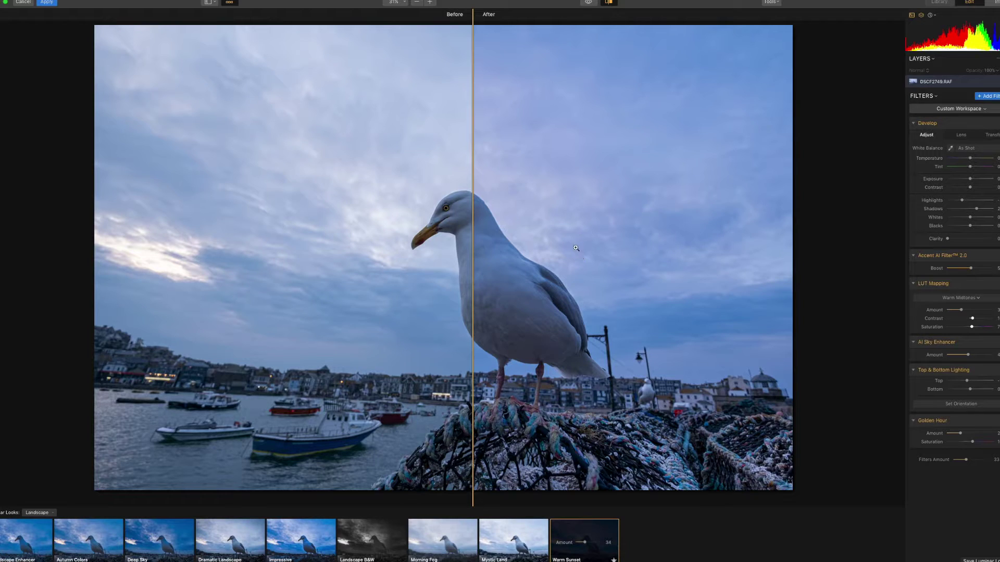
{"action": "left_click", "coordinate": [609, 3]}
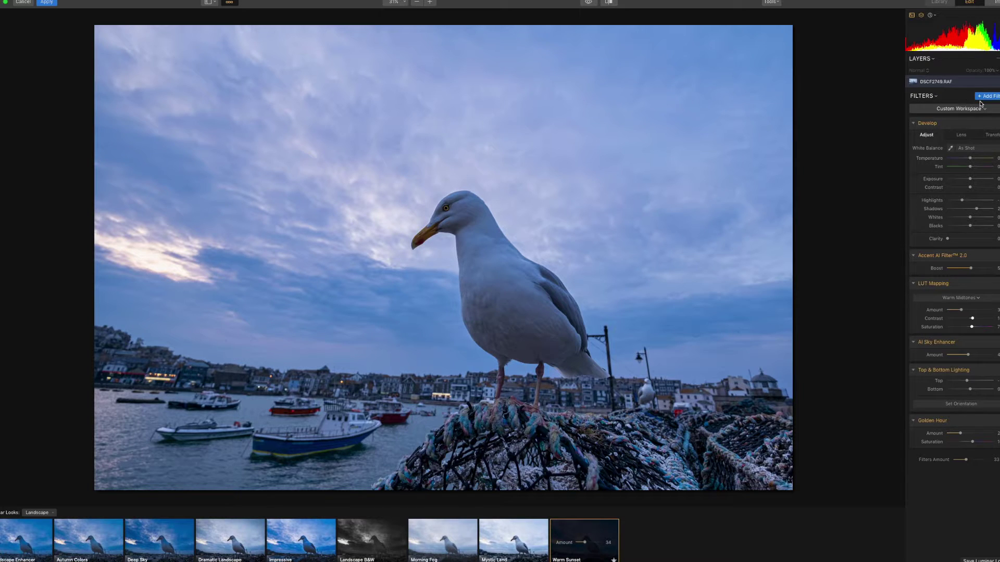
- Add a Sunrays filter and place its sun center on the bright break in the clouds above the harbour town
{"action": "left_click", "coordinate": [995, 97]}
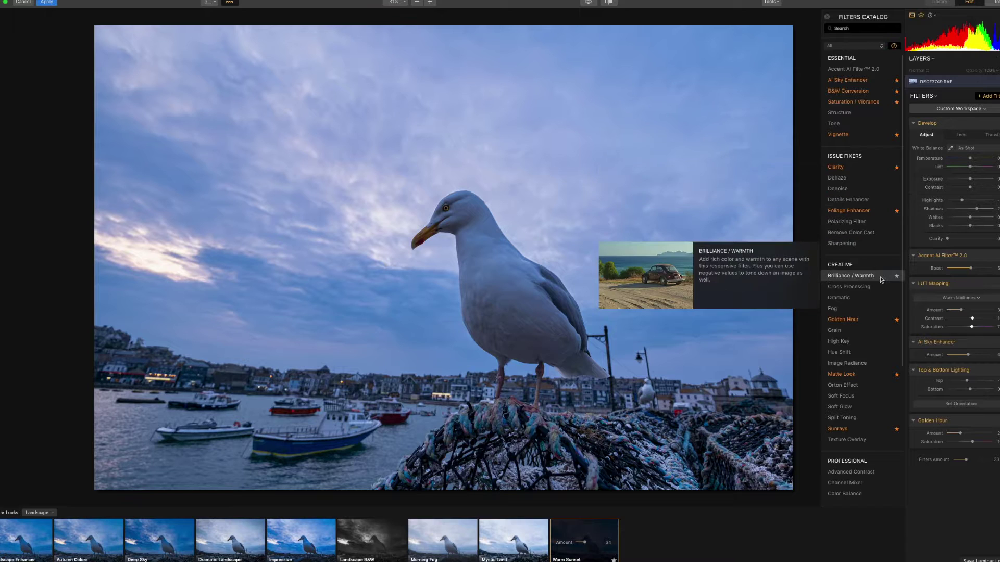
{"action": "left_click", "coordinate": [869, 432]}
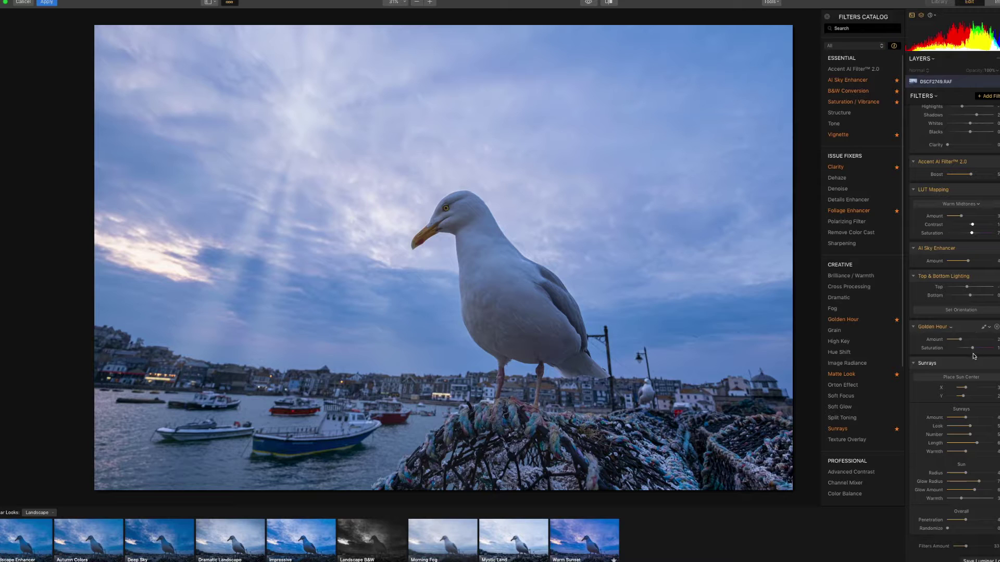
{"action": "left_click", "coordinate": [974, 377]}
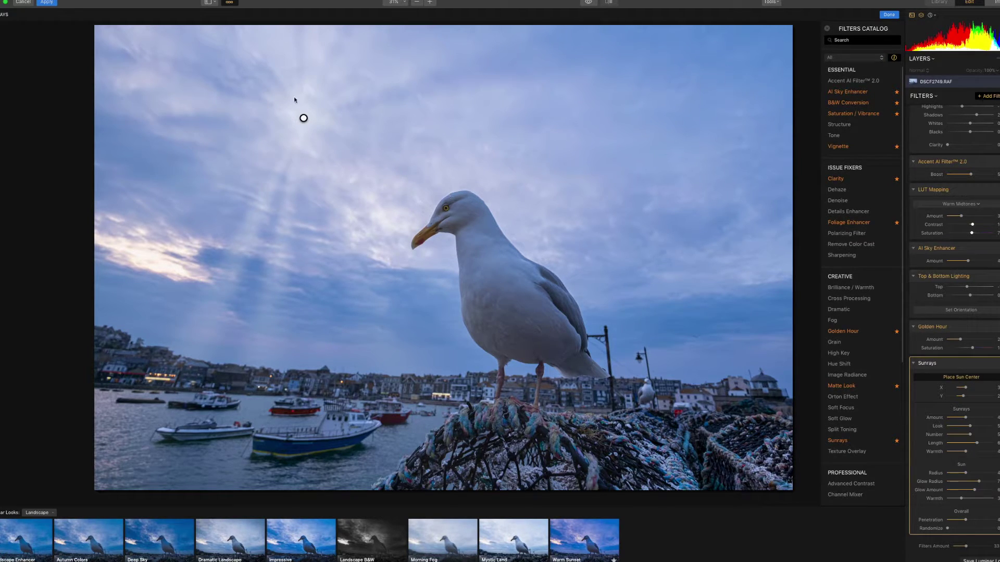
{"action": "mouse_move", "coordinate": [304, 118]}
{"action": "left_mouse_down"}
{"action": "mouse_move", "coordinate": [270, 138]}
{"action": "mouse_move", "coordinate": [155, 267]}
{"action": "mouse_move", "coordinate": [165, 268]}
{"action": "mouse_move", "coordinate": [149, 264]}
{"action": "mouse_move", "coordinate": [190, 239]}
{"action": "mouse_move", "coordinate": [175, 270]}
{"action": "mouse_move", "coordinate": [131, 257]}
{"action": "mouse_move", "coordinate": [141, 248]}
{"action": "mouse_move", "coordinate": [162, 264]}
{"action": "left_mouse_up"}
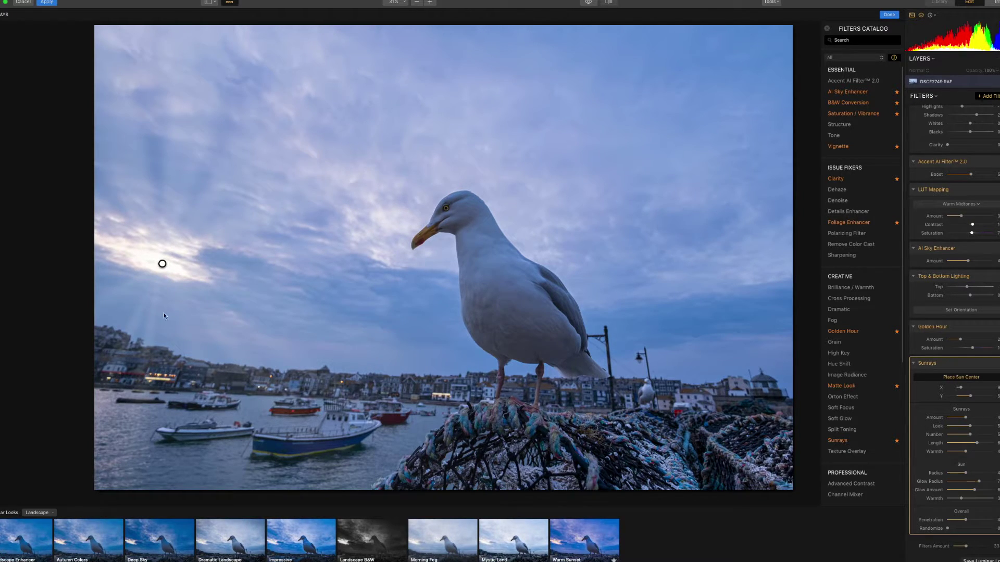
- Mask the Sunrays filter by brush-erasing it over the hillside town, water and boats, raising the rays' Amount to expose leftover areas
{"action": "mouse_move", "coordinate": [991, 364]}
{"action": "left_click", "coordinate": [983, 364]}
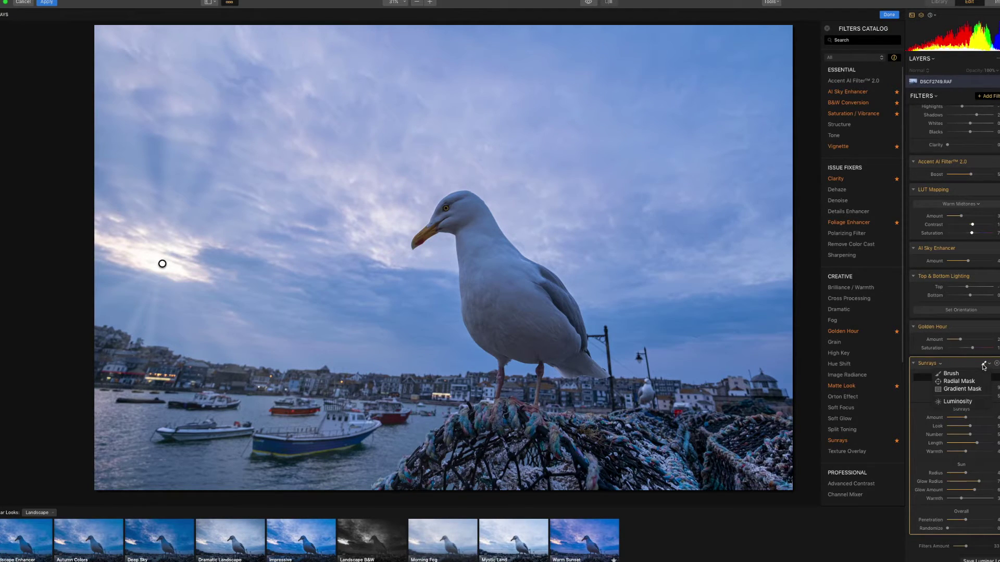
{"action": "left_click", "coordinate": [977, 373]}
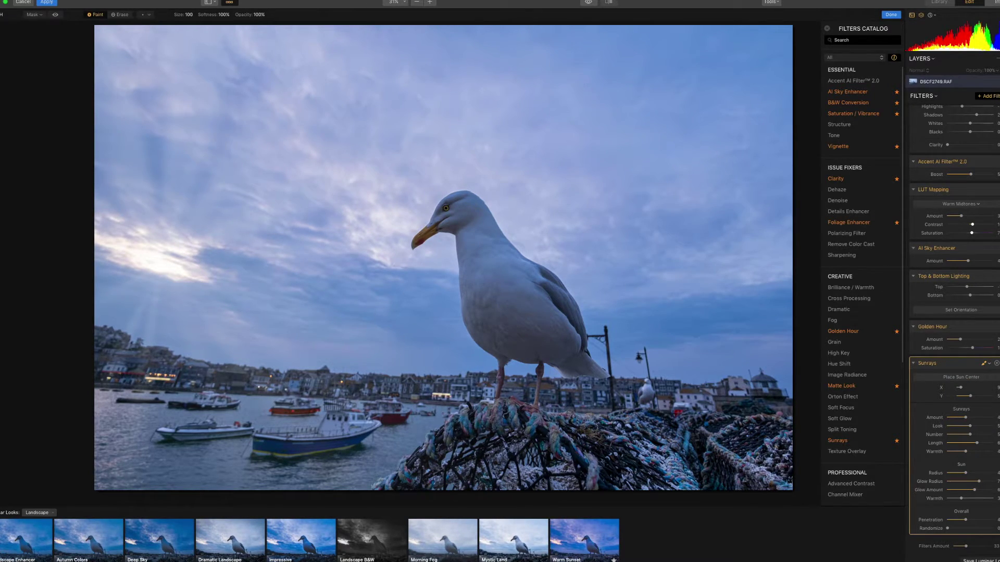
{"action": "left_click", "coordinate": [125, 16]}
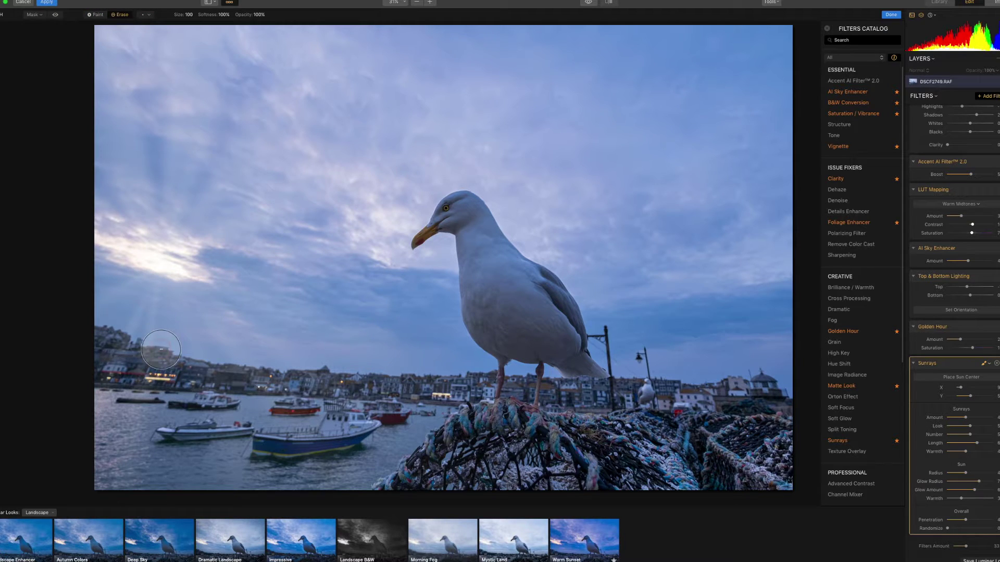
{"action": "mouse_move", "coordinate": [108, 308]}
{"action": "left_mouse_down"}
{"action": "mouse_move", "coordinate": [172, 325]}
{"action": "mouse_move", "coordinate": [173, 308]}
{"action": "mouse_move", "coordinate": [133, 310]}
{"action": "mouse_move", "coordinate": [231, 313]}
{"action": "mouse_move", "coordinate": [275, 344]}
{"action": "left_mouse_up"}
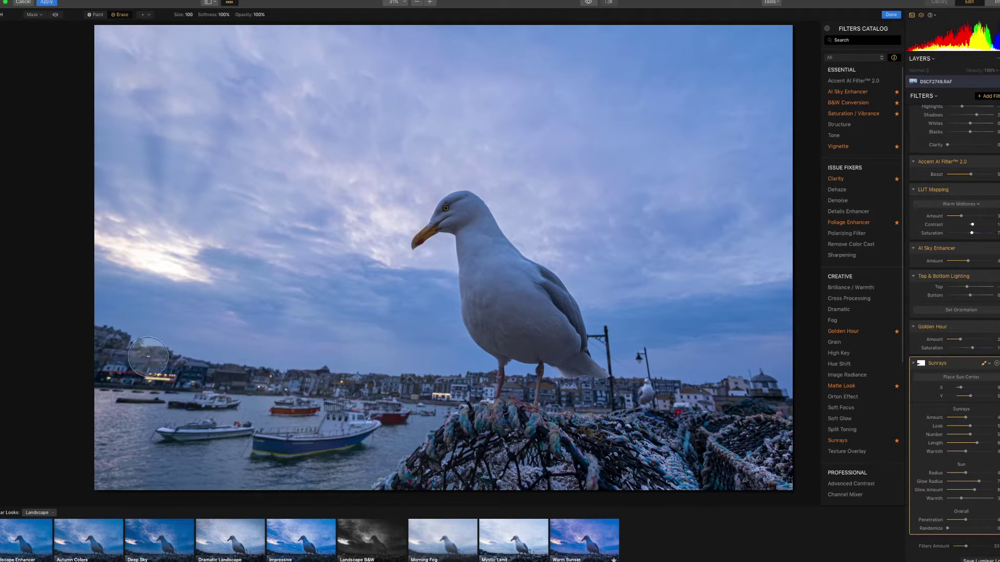
{"action": "mouse_move", "coordinate": [106, 313]}
{"action": "left_mouse_down"}
{"action": "mouse_move", "coordinate": [128, 311]}
{"action": "mouse_move", "coordinate": [130, 364]}
{"action": "mouse_move", "coordinate": [165, 369]}
{"action": "mouse_move", "coordinate": [158, 337]}
{"action": "left_mouse_up"}
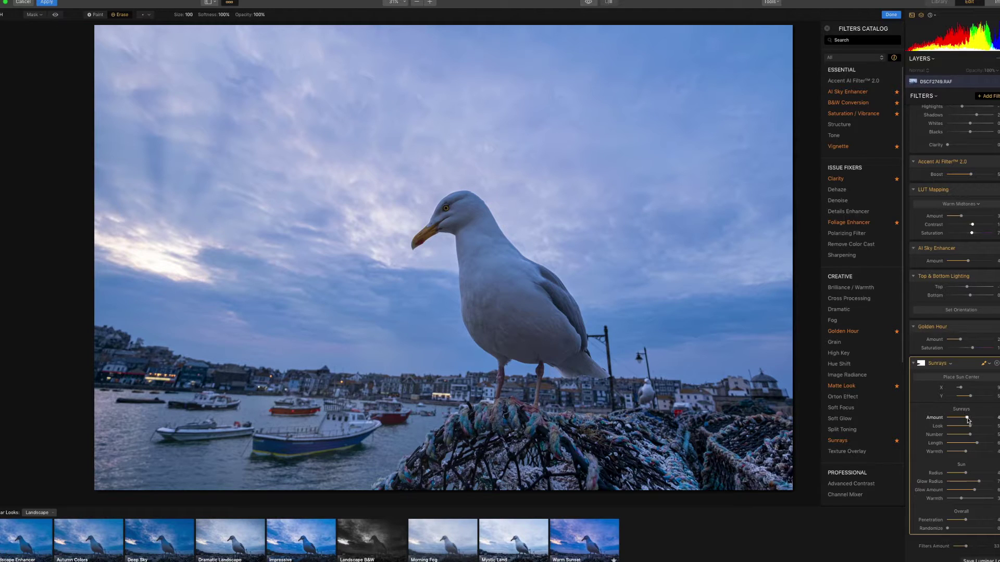
{"action": "left_click_drag", "start_coordinate": [973, 419], "coordinate": [993, 419]}
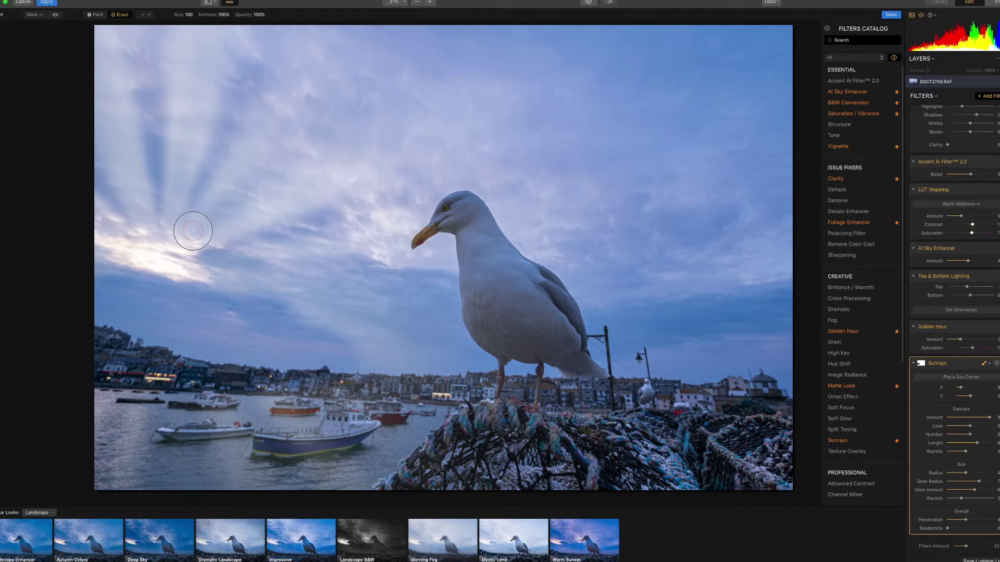
{"action": "mouse_move", "coordinate": [871, 310]}
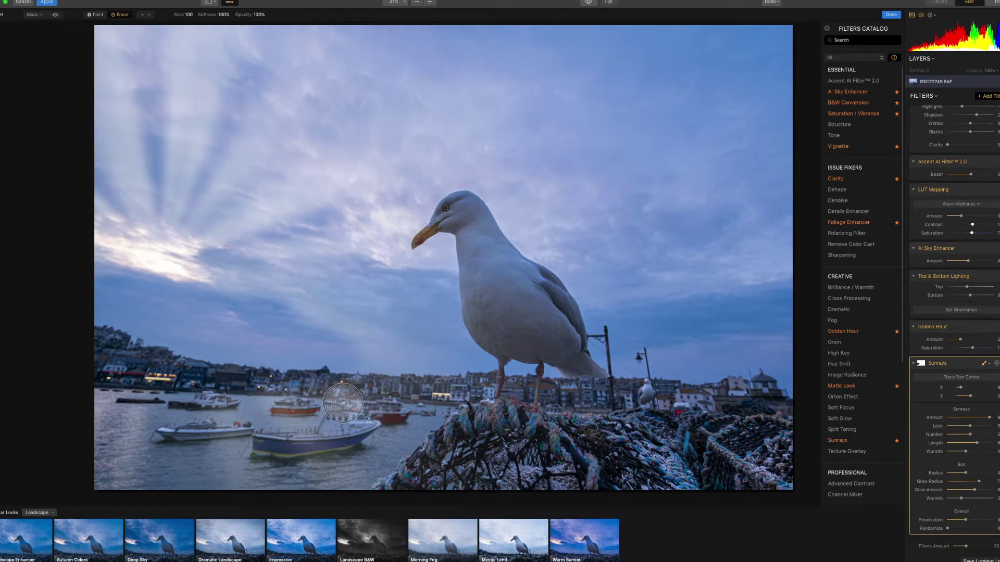
{"action": "mouse_move", "coordinate": [155, 468]}
{"action": "left_mouse_down"}
{"action": "mouse_move", "coordinate": [274, 435]}
{"action": "mouse_move", "coordinate": [188, 423]}
{"action": "mouse_move", "coordinate": [193, 417]}
{"action": "mouse_move", "coordinate": [88, 434]}
{"action": "mouse_move", "coordinate": [183, 453]}
{"action": "mouse_move", "coordinate": [201, 483]}
{"action": "mouse_move", "coordinate": [329, 479]}
{"action": "mouse_move", "coordinate": [345, 402]}
{"action": "mouse_move", "coordinate": [375, 396]}
{"action": "mouse_move", "coordinate": [179, 412]}
{"action": "mouse_move", "coordinate": [410, 396]}
{"action": "mouse_move", "coordinate": [265, 383]}
{"action": "mouse_move", "coordinate": [173, 354]}
{"action": "mouse_move", "coordinate": [330, 333]}
{"action": "left_mouse_up"}
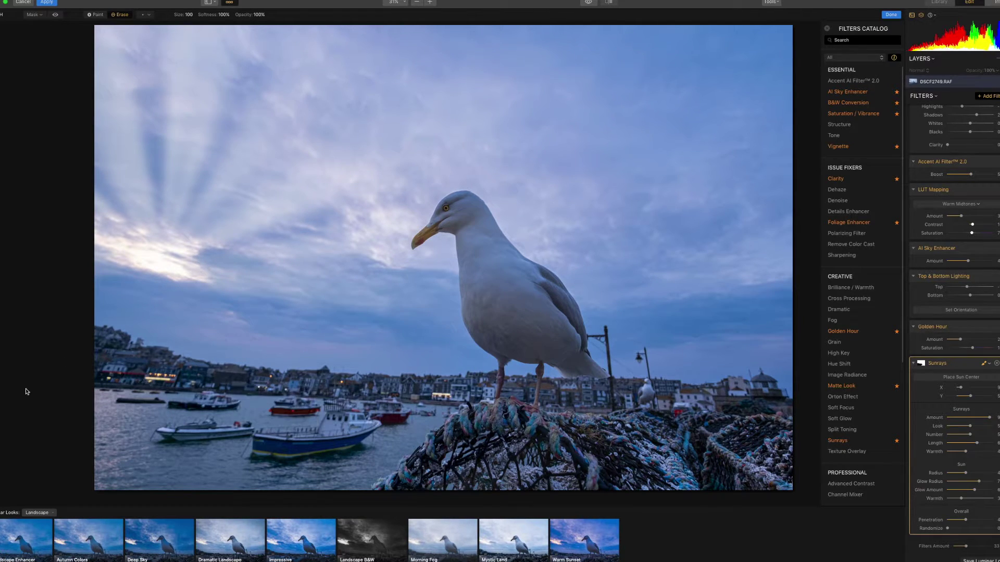
- Reduce the Sunrays Amount to a moderate level and lower the Look value for softer rays
{"action": "mouse_move", "coordinate": [873, 150]}
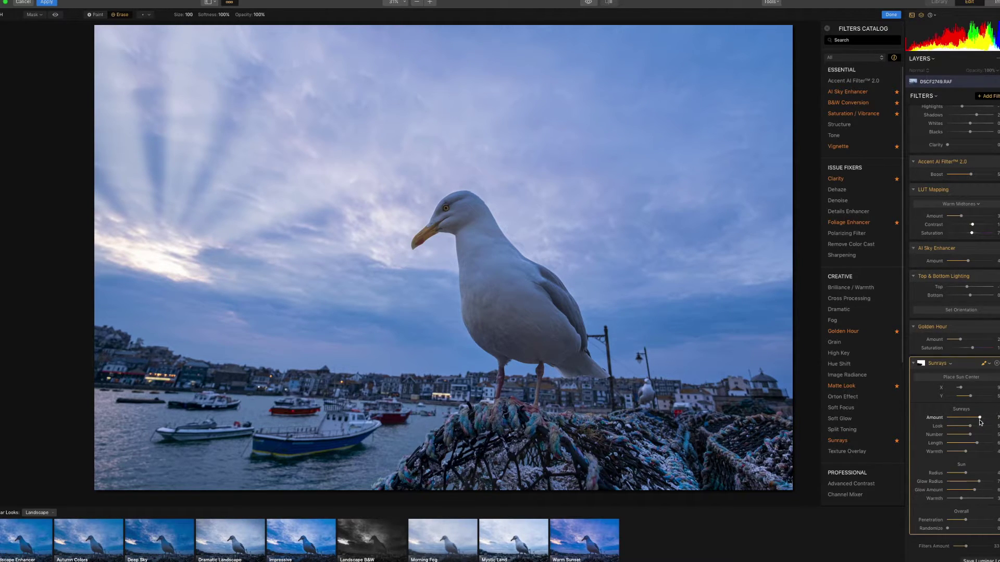
{"action": "left_click_drag", "start_coordinate": [980, 422], "coordinate": [977, 423]}
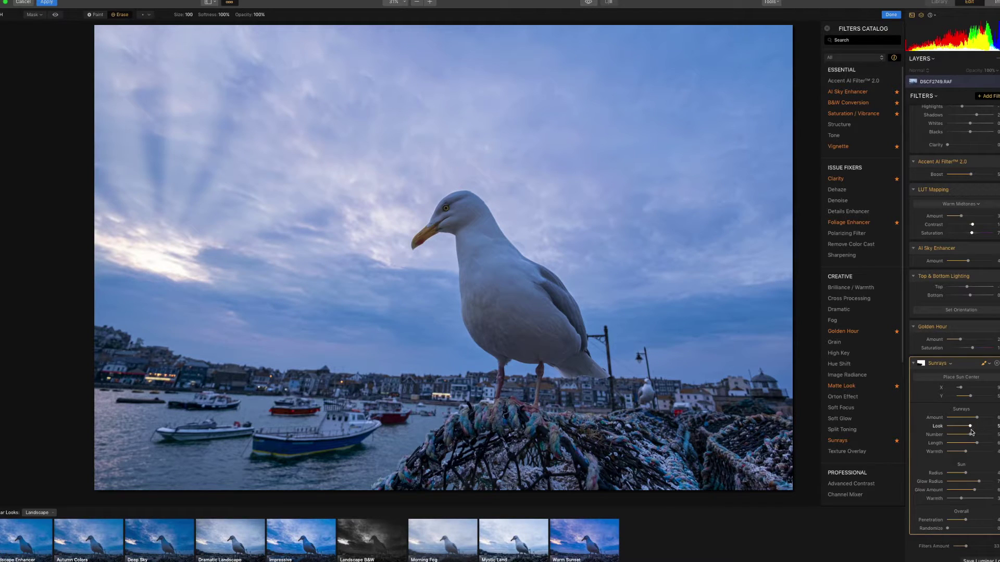
{"action": "left_click_drag", "start_coordinate": [970, 429], "coordinate": [959, 430]}
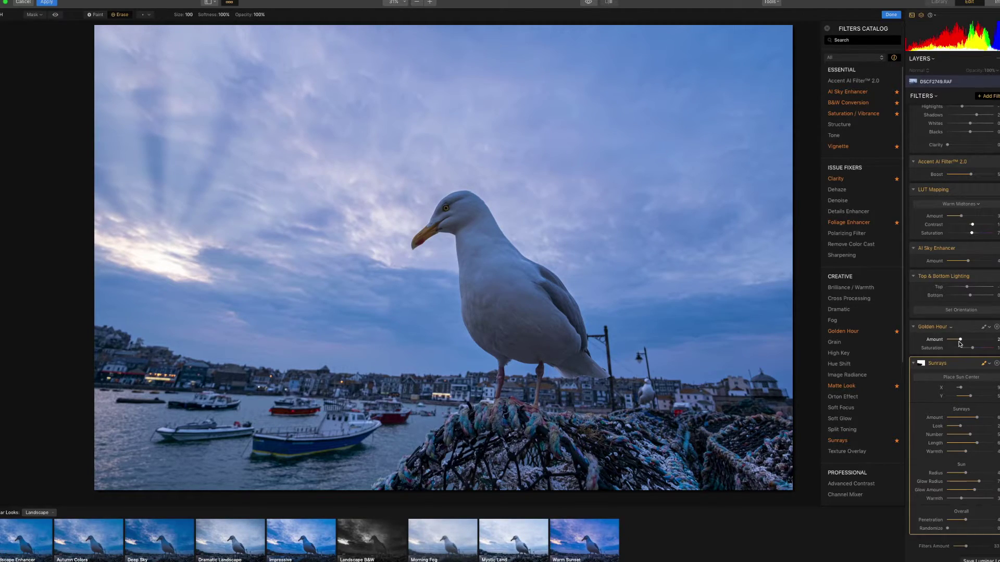
- Rebalance the look with slightly less Golden Hour, slightly more AI Sky Enhancer, and darker Top and brighter Bottom lighting
{"action": "mouse_move", "coordinate": [960, 341]}
{"action": "left_mouse_down"}
{"action": "mouse_move", "coordinate": [989, 340]}
{"action": "mouse_move", "coordinate": [938, 350]}
{"action": "mouse_move", "coordinate": [989, 351]}
{"action": "mouse_move", "coordinate": [957, 352]}
{"action": "left_mouse_up"}
{"action": "left_click_drag", "start_coordinate": [967, 263], "coordinate": [992, 261]}
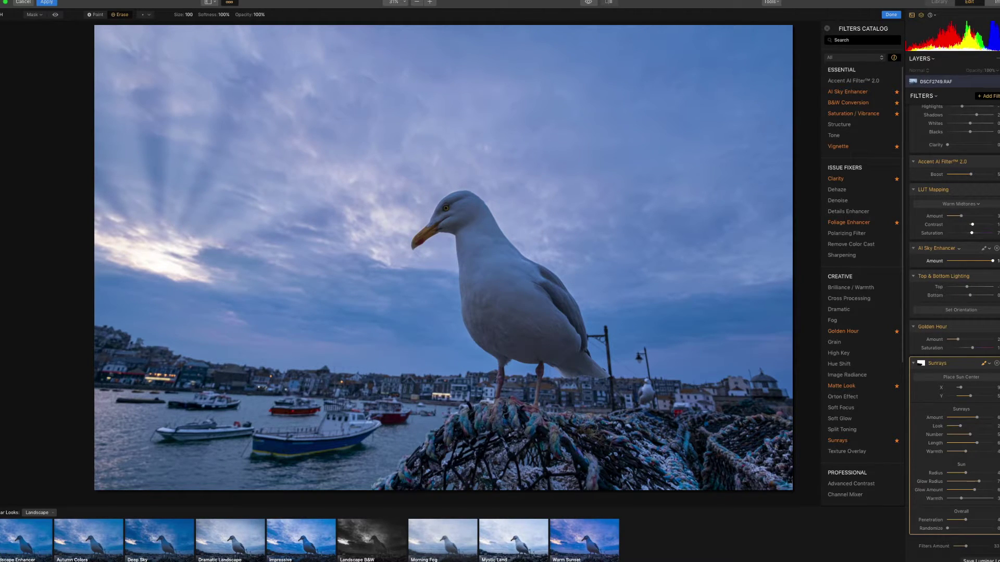
{"action": "left_click_drag", "start_coordinate": [981, 262], "coordinate": [971, 264]}
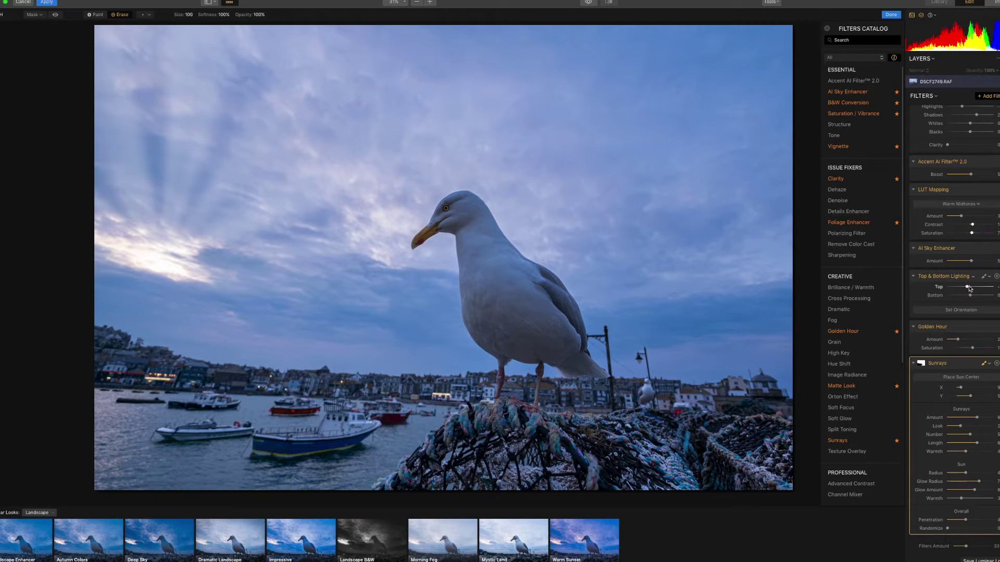
{"action": "mouse_move", "coordinate": [967, 288]}
{"action": "left_mouse_down"}
{"action": "mouse_move", "coordinate": [953, 289]}
{"action": "mouse_move", "coordinate": [988, 297]}
{"action": "mouse_move", "coordinate": [978, 298]}
{"action": "left_mouse_up"}
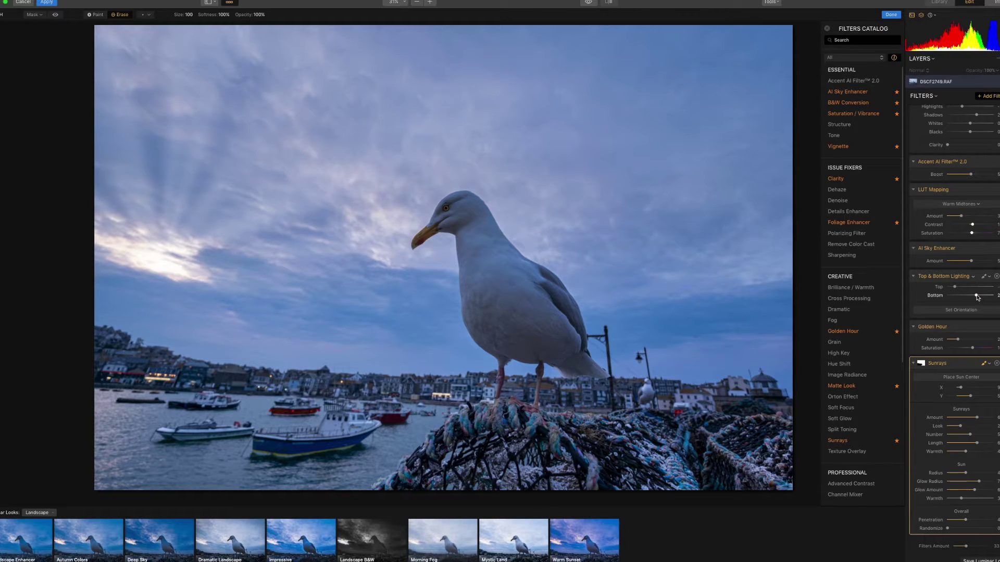
- Save the current filter settings as a Luminar Look named "st ives"
{"action": "scroll", "coordinate": [969, 196], "scroll_direction": "up", "scroll_amount": 5}
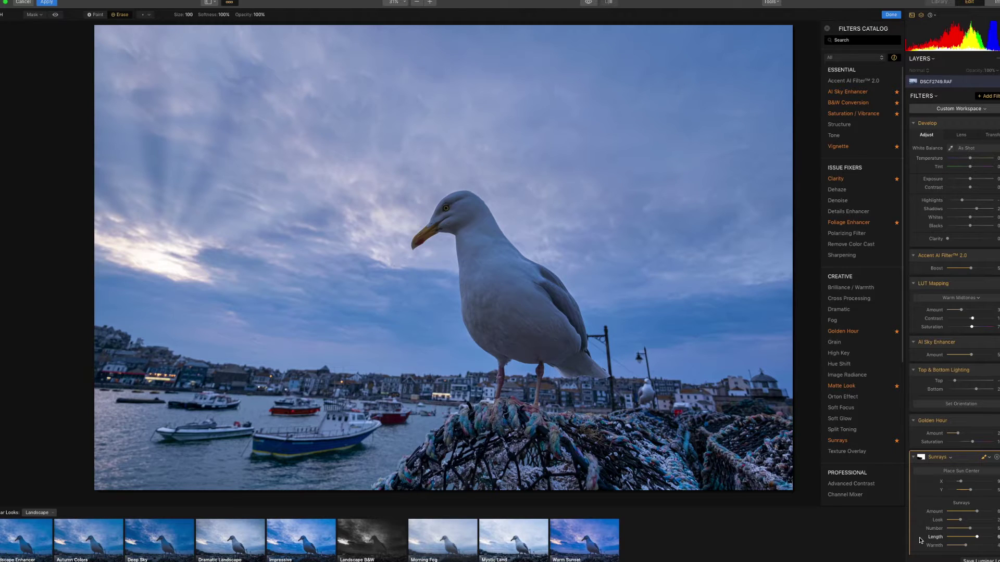
{"action": "left_click", "coordinate": [981, 560]}
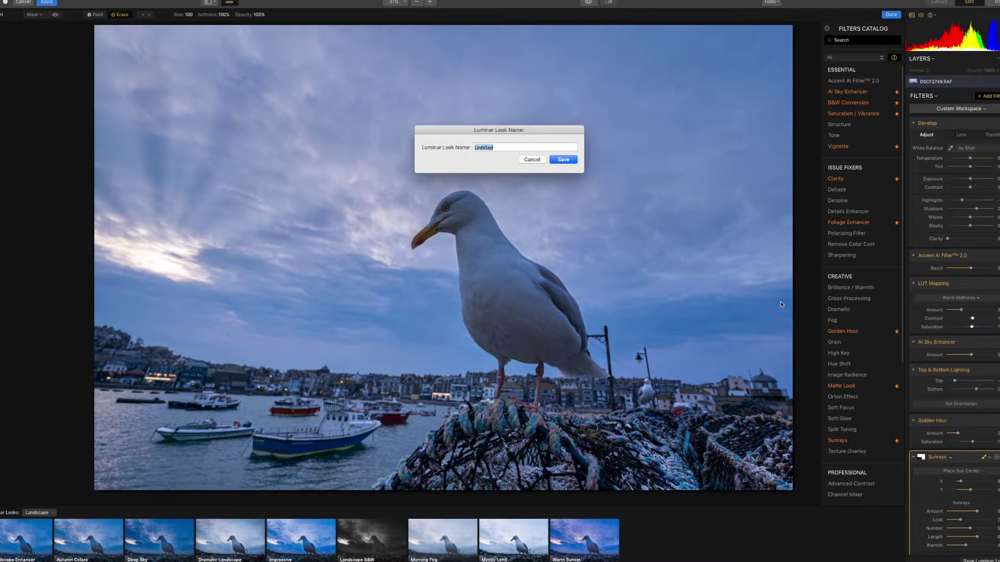
{"action": "type", "text": "st ives."}
{"action": "left_click", "coordinate": [561, 160]}
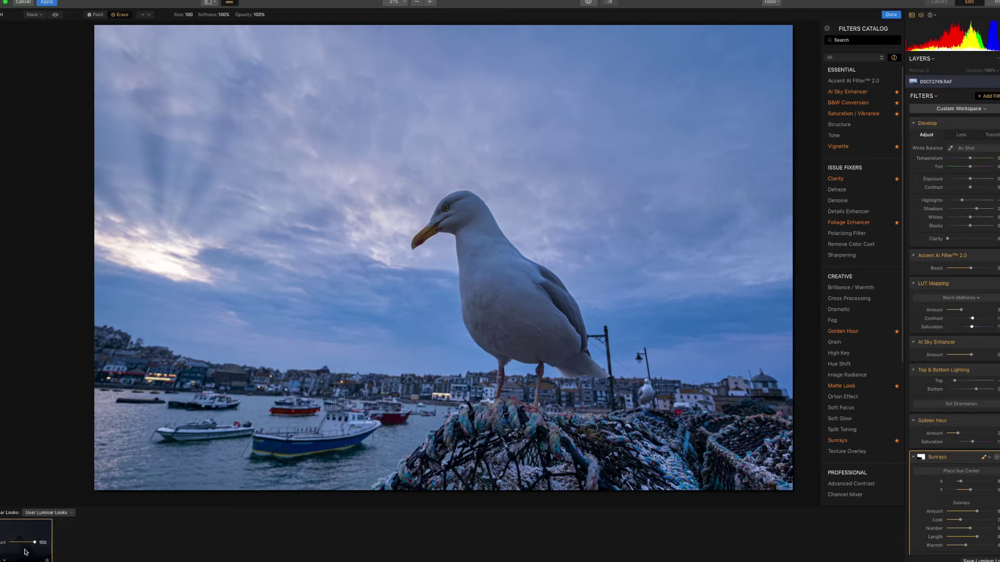
- View the Landscape looks collection and return to the User Luminar Looks collection
{"action": "left_click", "coordinate": [52, 513]}
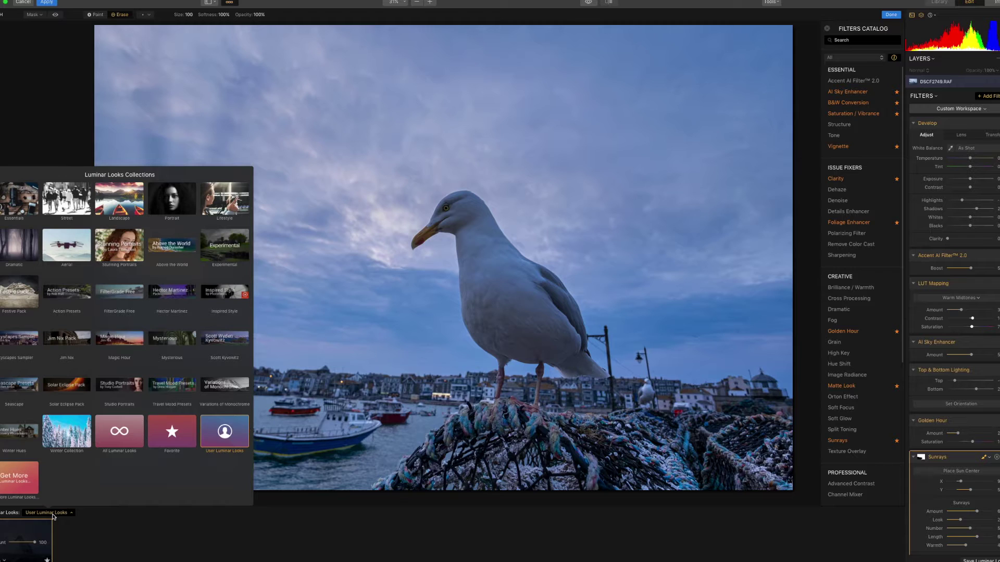
{"action": "left_click", "coordinate": [114, 199]}
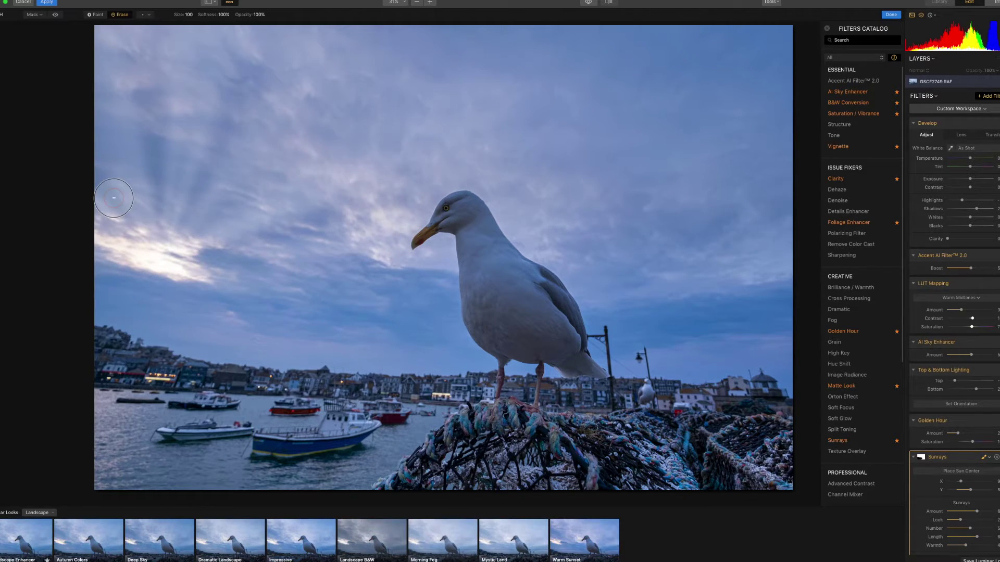
{"action": "left_click", "coordinate": [37, 513]}
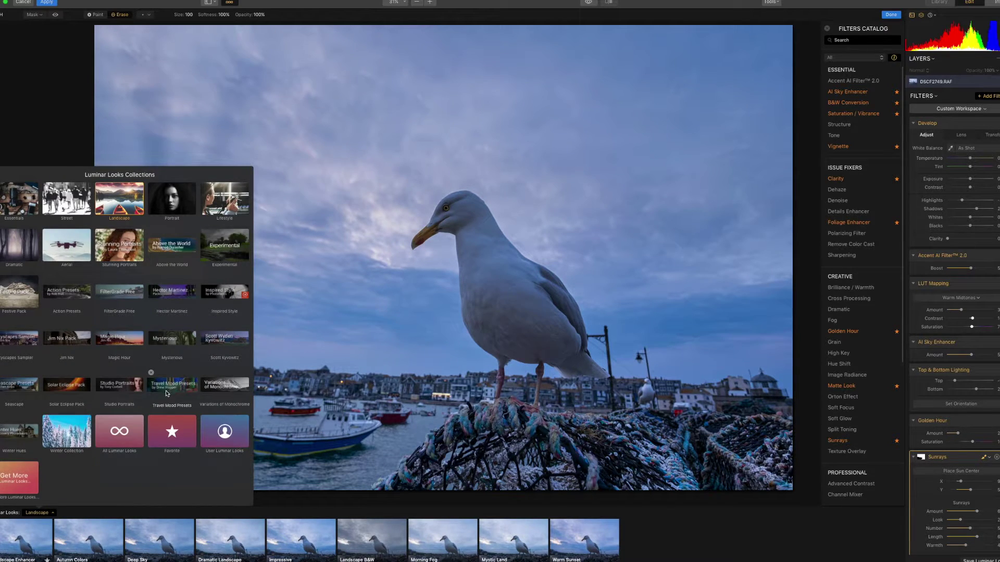
{"action": "left_click", "coordinate": [224, 431]}
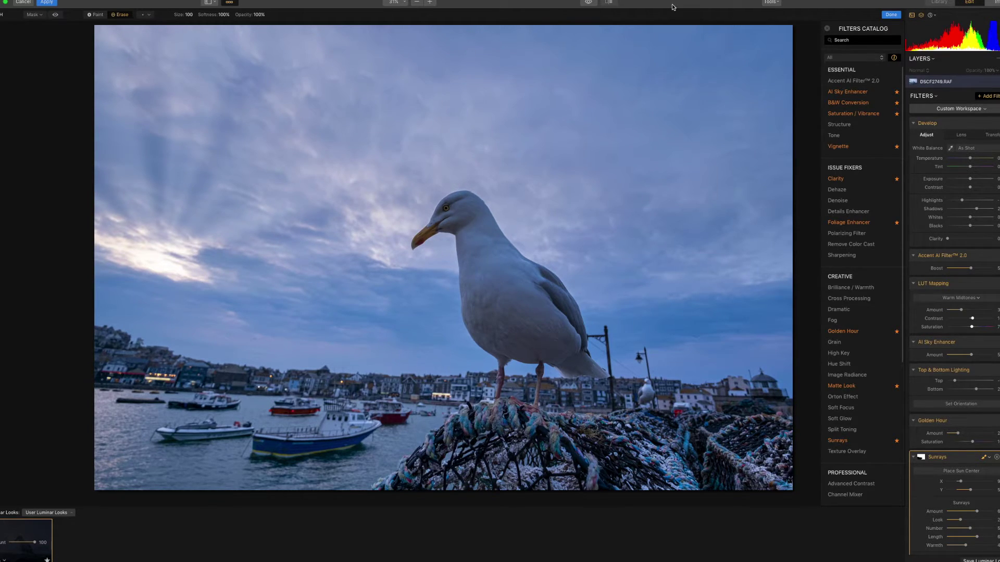
- Apply the Luminar edit, return to Photoshop and toggle Layer 1's visibility to compare the photo with and without it
{"action": "left_click", "coordinate": [46, 3]}
{"action": "left_click", "coordinate": [46, 2]}
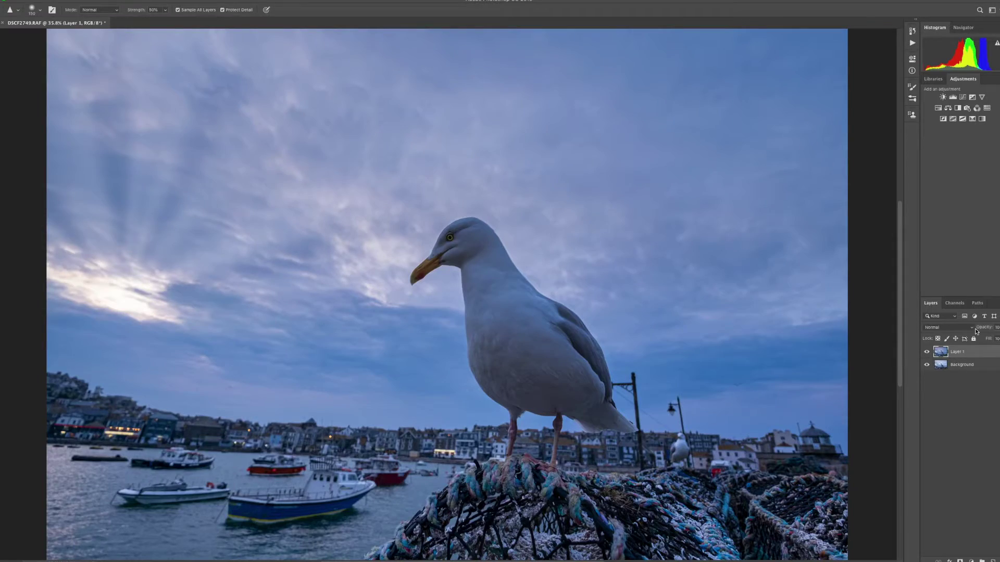
{"action": "left_click", "coordinate": [927, 353]}
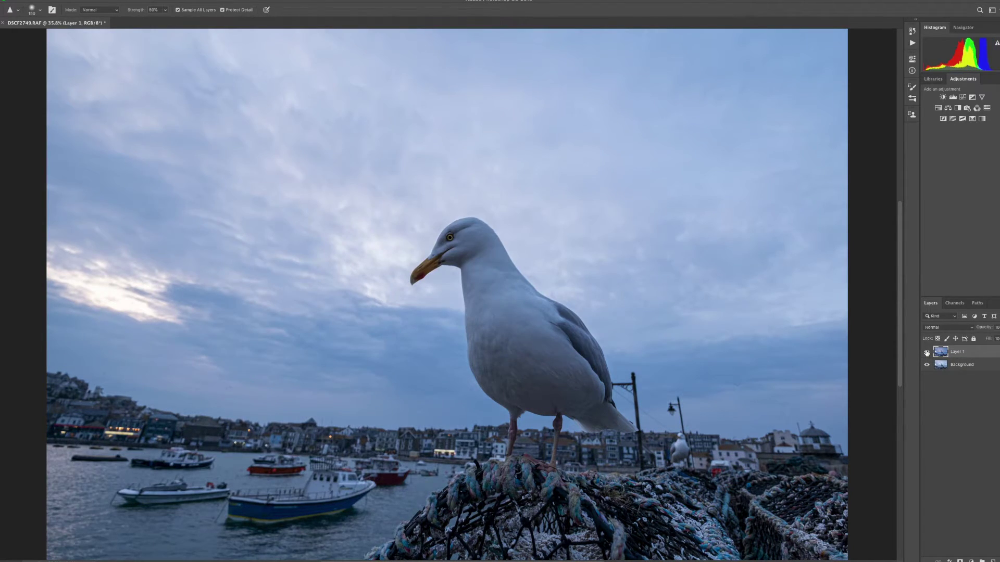
{"action": "left_click", "coordinate": [926, 353]}
{"action": "left_click", "coordinate": [926, 353]}
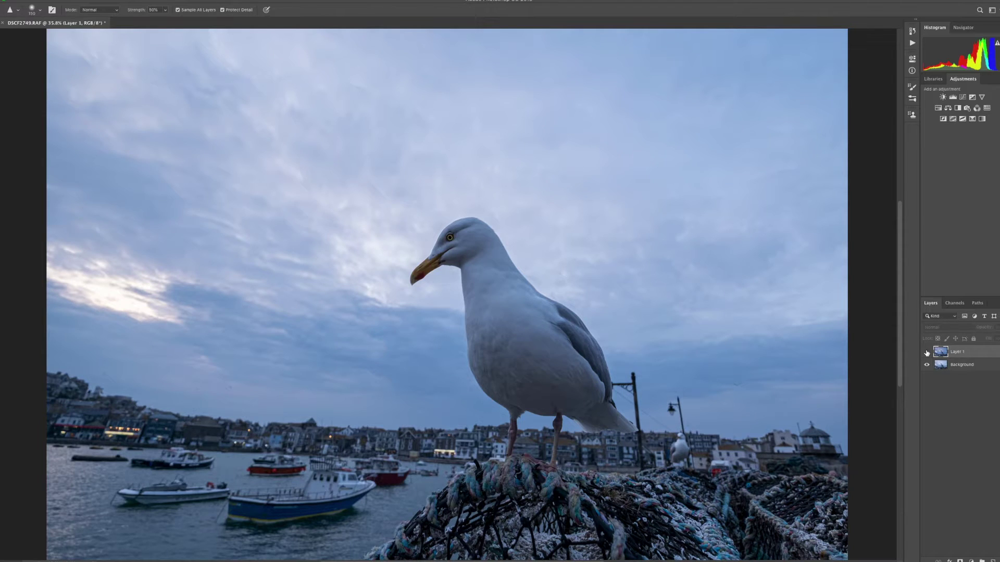
{"action": "left_click", "coordinate": [926, 353]}
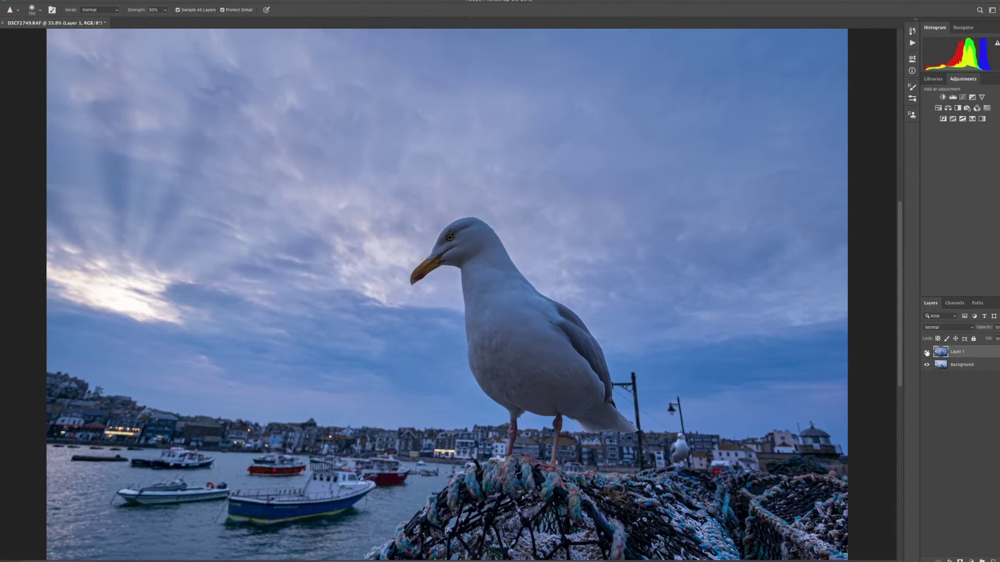
- Toggle Layer 1's visibility to compare the Luminar edit with the original photo
{"action": "left_click", "coordinate": [926, 353]}
{"action": "left_click", "coordinate": [926, 353]}
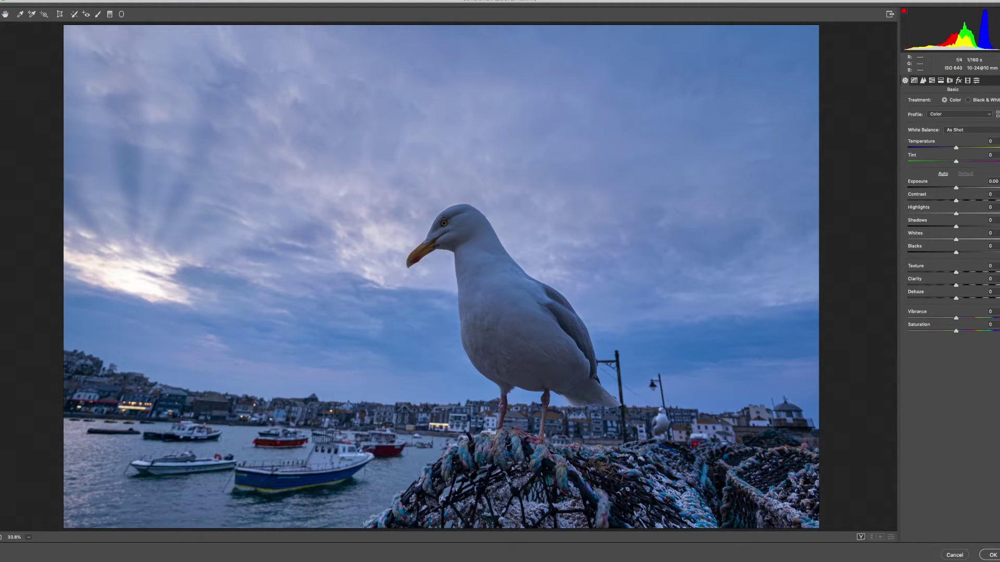
- Reset Camera Raw's graduated filter settings and darken the harbour foreground with a gradient rising from the bottom edge to the town line
{"action": "left_click", "coordinate": [110, 15]}
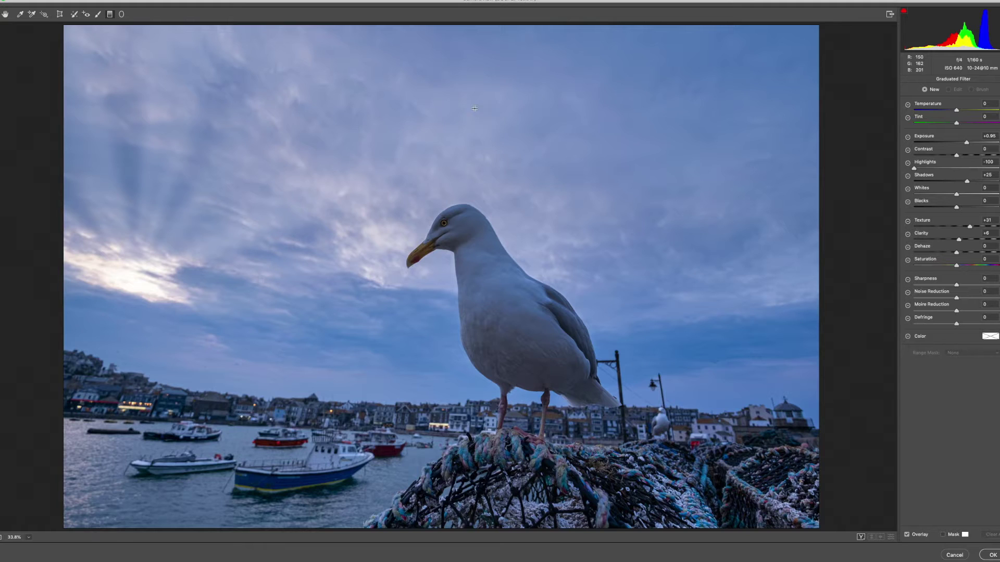
{"action": "left_click", "coordinate": [997, 84]}
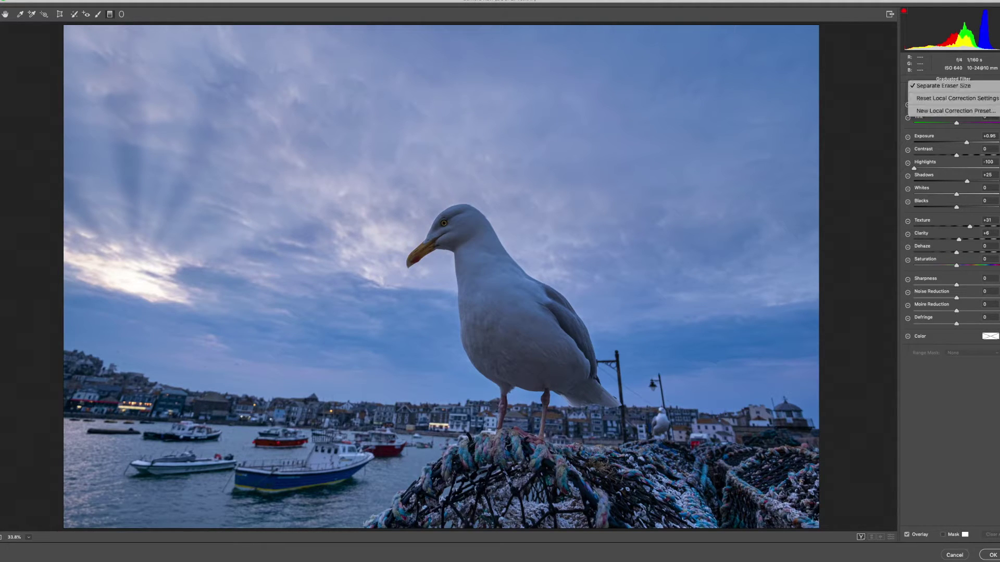
{"action": "left_click", "coordinate": [996, 99]}
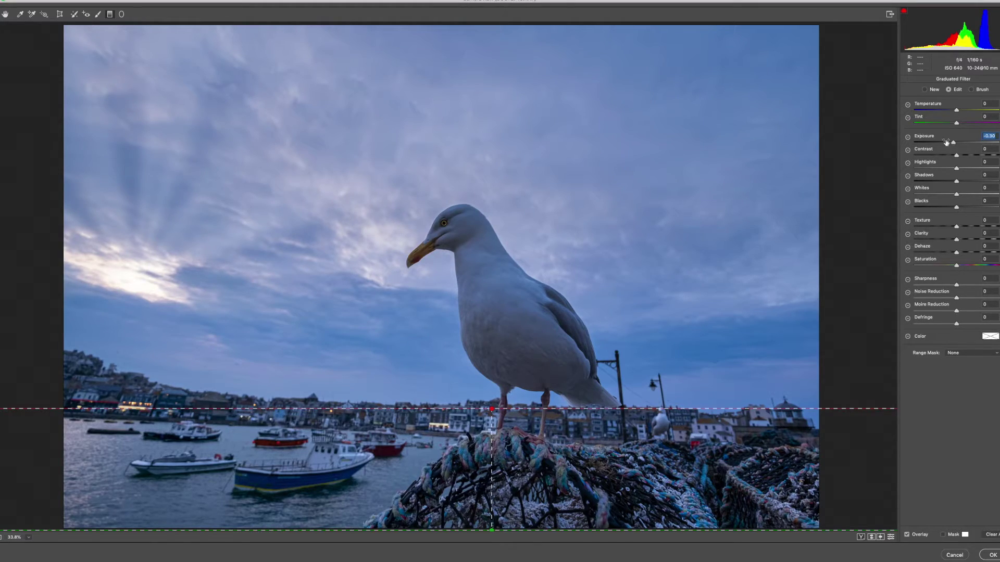
- Add a radial filter with exposure +0.25 inside, rotated and positioned to cover the gull's breast and body
{"action": "left_click", "coordinate": [122, 14]}
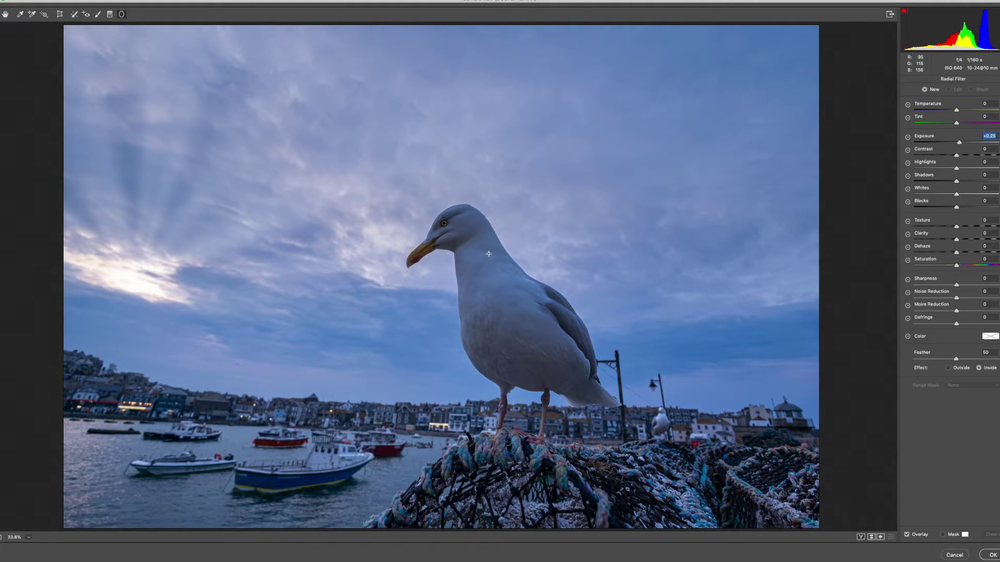
{"action": "mouse_move", "coordinate": [488, 254]}
{"action": "left_mouse_down"}
{"action": "mouse_move", "coordinate": [500, 326]}
{"action": "mouse_move", "coordinate": [519, 328]}
{"action": "mouse_move", "coordinate": [538, 289]}
{"action": "left_mouse_up"}
{"action": "left_click_drag", "start_coordinate": [546, 245], "coordinate": [533, 207]}
{"action": "left_click_drag", "start_coordinate": [484, 257], "coordinate": [513, 326]}
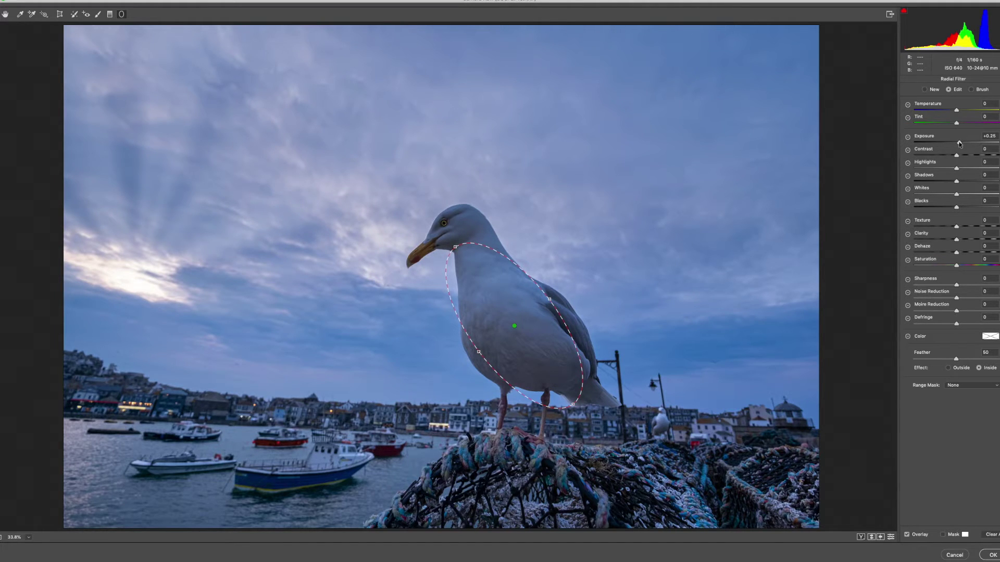
- Set the radial filter's Highlights to +27, Shadows to +4 and Texture to +9
{"action": "left_click_drag", "start_coordinate": [956, 168], "coordinate": [952, 169]}
{"action": "left_click_drag", "start_coordinate": [956, 228], "coordinate": [962, 227]}
{"action": "mouse_move", "coordinate": [952, 169]}
{"action": "left_mouse_down"}
{"action": "mouse_move", "coordinate": [933, 169]}
{"action": "mouse_move", "coordinate": [971, 170]}
{"action": "left_mouse_up"}
{"action": "left_click_drag", "start_coordinate": [966, 169], "coordinate": [967, 169]}
{"action": "left_click_drag", "start_coordinate": [958, 182], "coordinate": [958, 182]}
- Erase the radial filter's effect from the sky in front of the gull's neck with a size 5 brush
{"action": "left_click", "coordinate": [971, 90]}
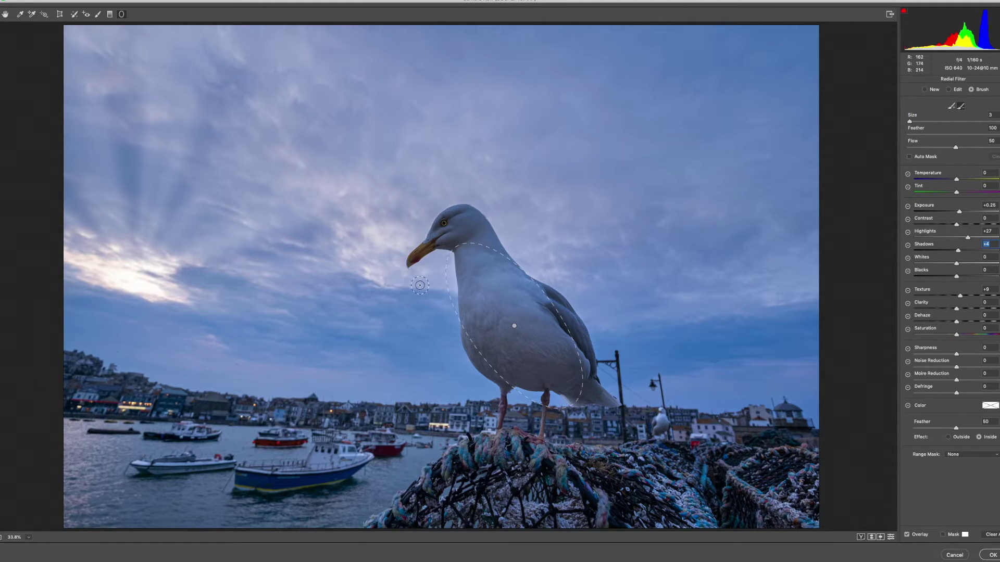
{"action": "key", "text": "bracketright"}
{"action": "key", "text": "bracketright"}
{"action": "left_click_drag", "start_coordinate": [432, 285], "coordinate": [431, 288]}
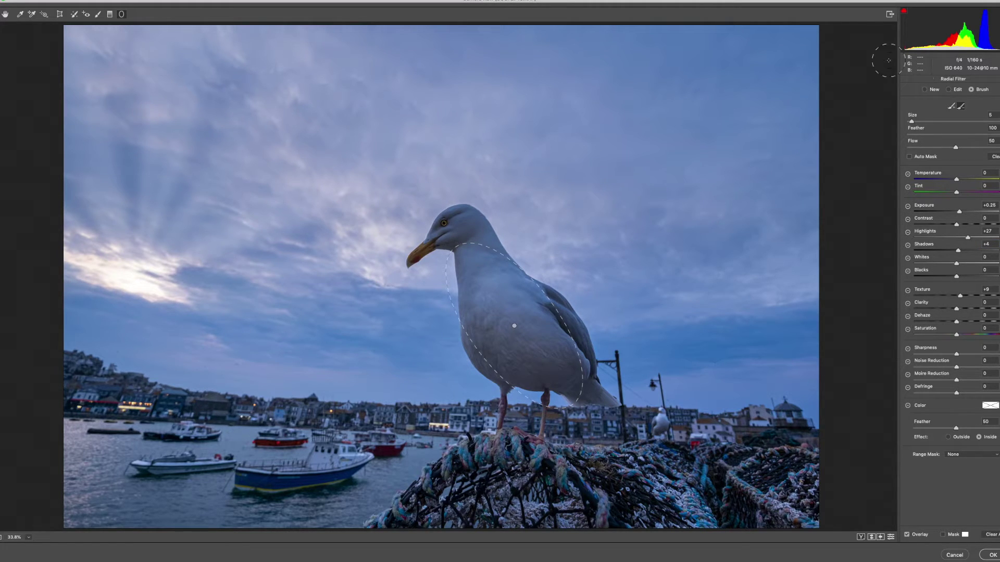
- Paint the gull's face and neck with a size 3 Adjustment Brush at flow 10, using exposure +0.25 and Highlights +27
{"action": "left_click", "coordinate": [99, 15]}
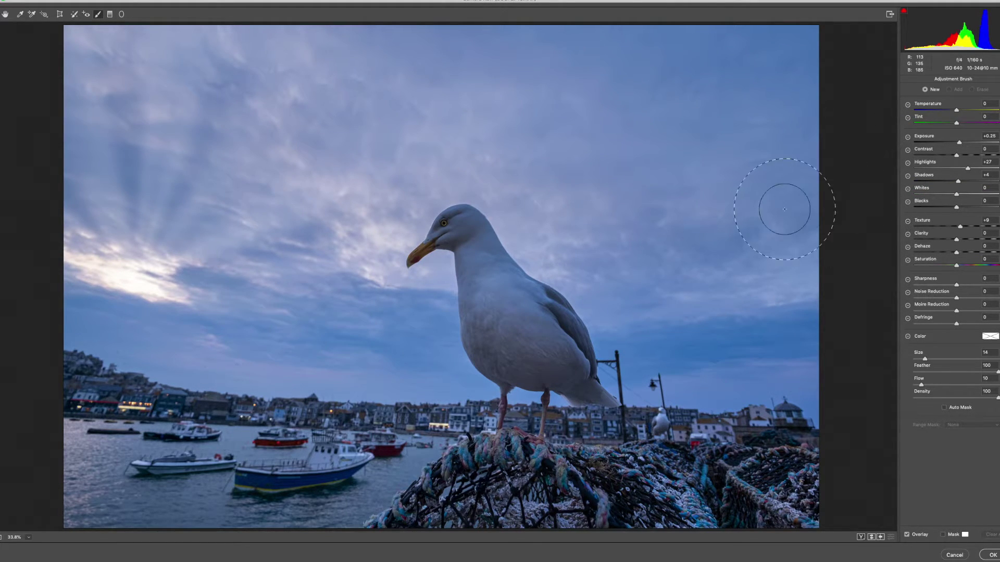
{"action": "scroll", "coordinate": [450, 244], "scroll_direction": "up", "scroll_amount": 5}
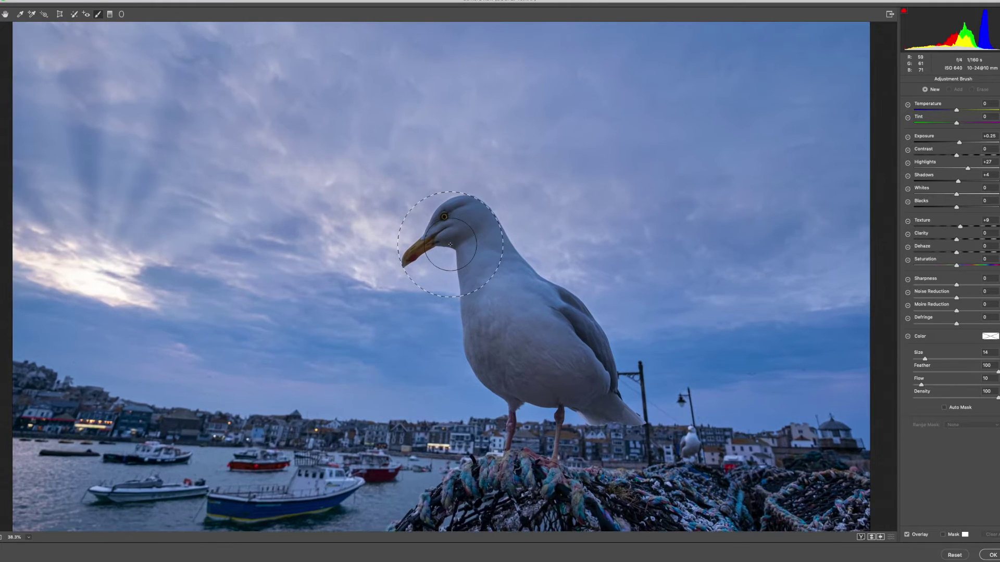
{"action": "scroll", "coordinate": [450, 244], "scroll_direction": "up", "scroll_amount": 5}
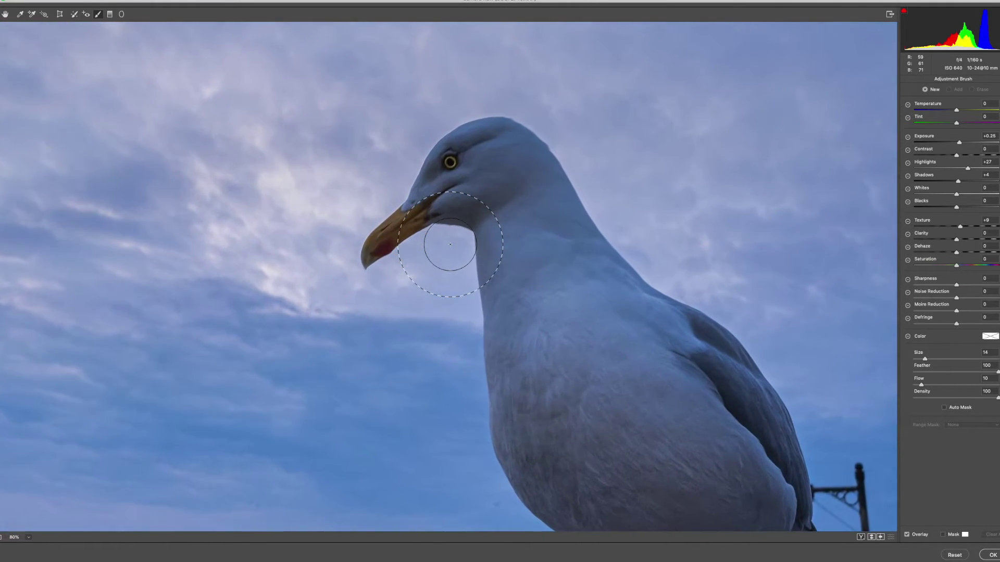
{"action": "key", "text": "bracketleft"}
{"action": "key", "text": "bracketleft"}
{"action": "key", "text": "bracketleft"}
{"action": "key", "text": "bracketleft"}
{"action": "key", "text": "bracketleft"}
{"action": "key", "text": "bracketleft"}
{"action": "key", "text": "bracketleft"}
{"action": "key", "text": "bracketleft"}
{"action": "key", "text": "bracketleft"}
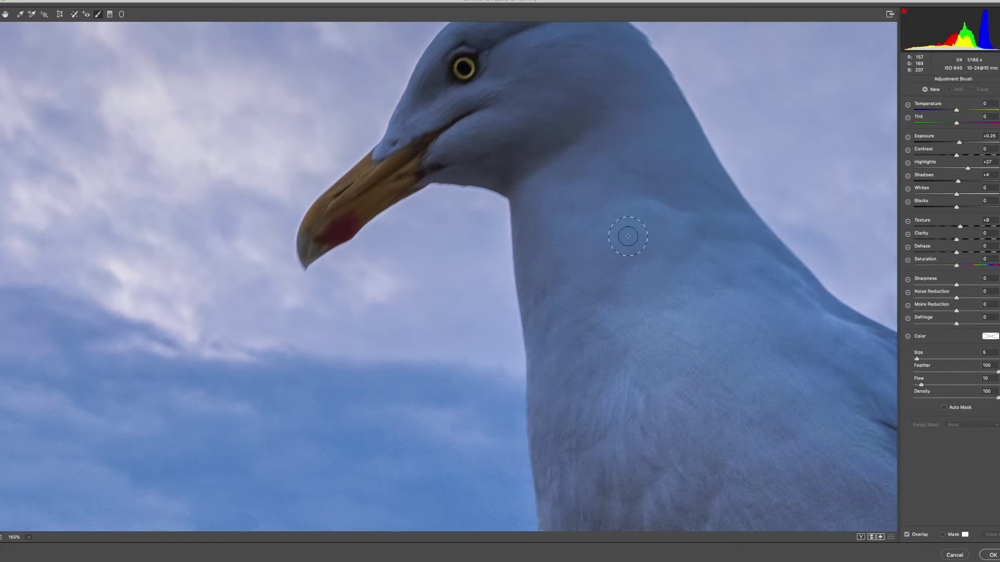
{"action": "key", "text": "bracketleft"}
{"action": "key", "text": "bracketleft"}
{"action": "mouse_move", "coordinate": [458, 142]}
{"action": "left_mouse_down"}
{"action": "mouse_move", "coordinate": [514, 103]}
{"action": "mouse_move", "coordinate": [497, 92]}
{"action": "mouse_move", "coordinate": [403, 134]}
{"action": "left_mouse_up"}
{"action": "mouse_move", "coordinate": [491, 94]}
{"action": "left_mouse_down"}
{"action": "mouse_move", "coordinate": [397, 144]}
{"action": "mouse_move", "coordinate": [430, 120]}
{"action": "left_mouse_up"}
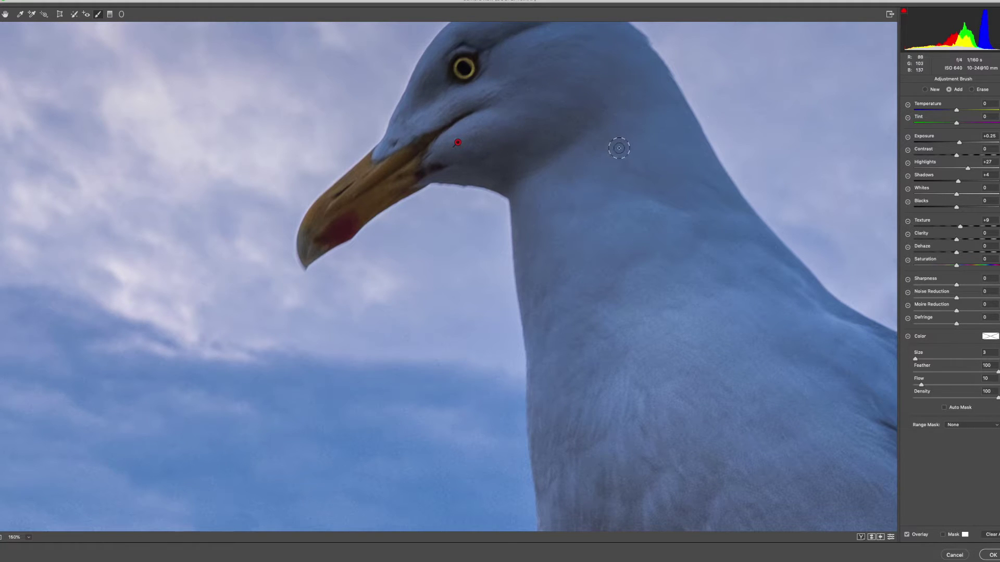
{"action": "left_click_drag", "start_coordinate": [603, 139], "coordinate": [580, 254]}
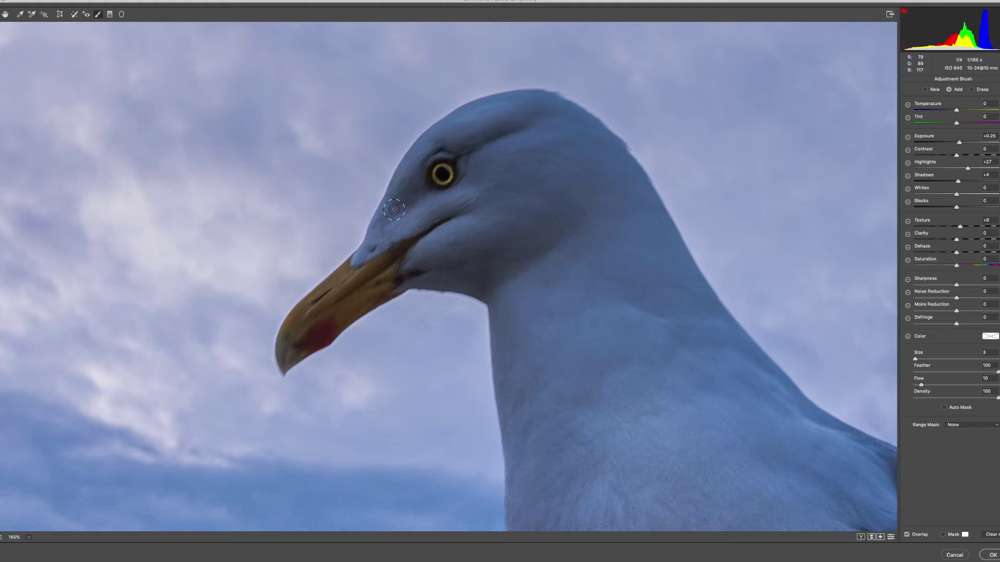
{"action": "left_click", "coordinate": [435, 248]}
- Raise the brush adjustment's exposure to +0.80, continue painting over the gull's head, neck and breast, and ease the exposure back slightly
{"action": "mouse_move", "coordinate": [958, 141]}
{"action": "left_mouse_down"}
{"action": "mouse_move", "coordinate": [973, 144]}
{"action": "mouse_move", "coordinate": [964, 143]}
{"action": "left_mouse_up"}
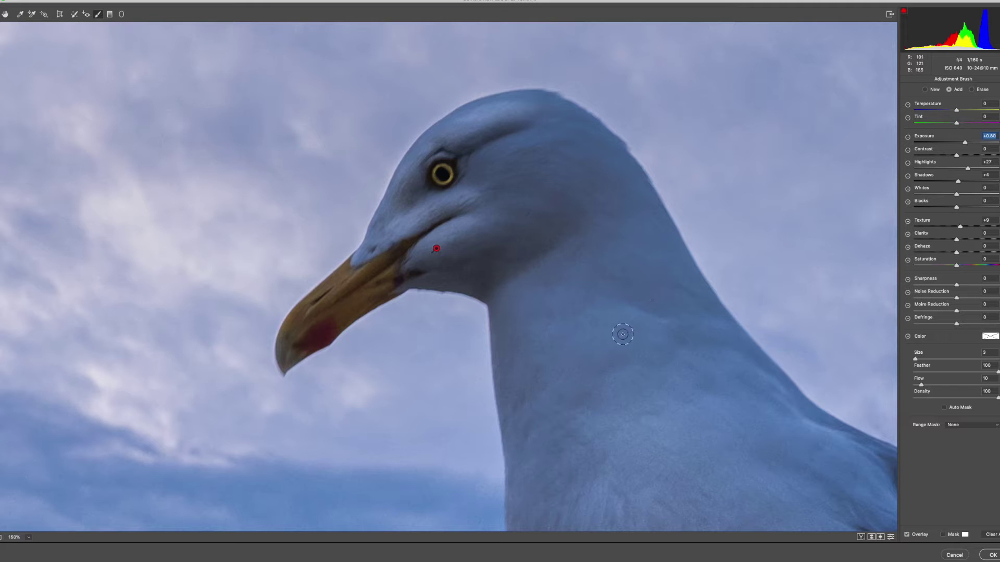
{"action": "key", "text": "space"}
{"action": "mouse_move", "coordinate": [624, 374]}
{"action": "left_mouse_down"}
{"action": "mouse_move", "coordinate": [576, 257]}
{"action": "mouse_move", "coordinate": [561, 178]}
{"action": "left_mouse_up"}
{"action": "mouse_move", "coordinate": [621, 354]}
{"action": "left_mouse_down"}
{"action": "mouse_move", "coordinate": [437, 357]}
{"action": "mouse_move", "coordinate": [591, 368]}
{"action": "mouse_move", "coordinate": [417, 345]}
{"action": "left_mouse_up"}
{"action": "mouse_move", "coordinate": [541, 442]}
{"action": "left_mouse_down"}
{"action": "mouse_move", "coordinate": [526, 398]}
{"action": "mouse_move", "coordinate": [417, 292]}
{"action": "left_mouse_up"}
{"action": "left_click_drag", "start_coordinate": [368, 441], "coordinate": [446, 352]}
{"action": "mouse_move", "coordinate": [372, 387]}
{"action": "left_mouse_down"}
{"action": "mouse_move", "coordinate": [490, 370]}
{"action": "mouse_move", "coordinate": [555, 297]}
{"action": "left_mouse_up"}
{"action": "left_click_drag", "start_coordinate": [531, 336], "coordinate": [564, 248]}
{"action": "left_click_drag", "start_coordinate": [466, 226], "coordinate": [551, 372]}
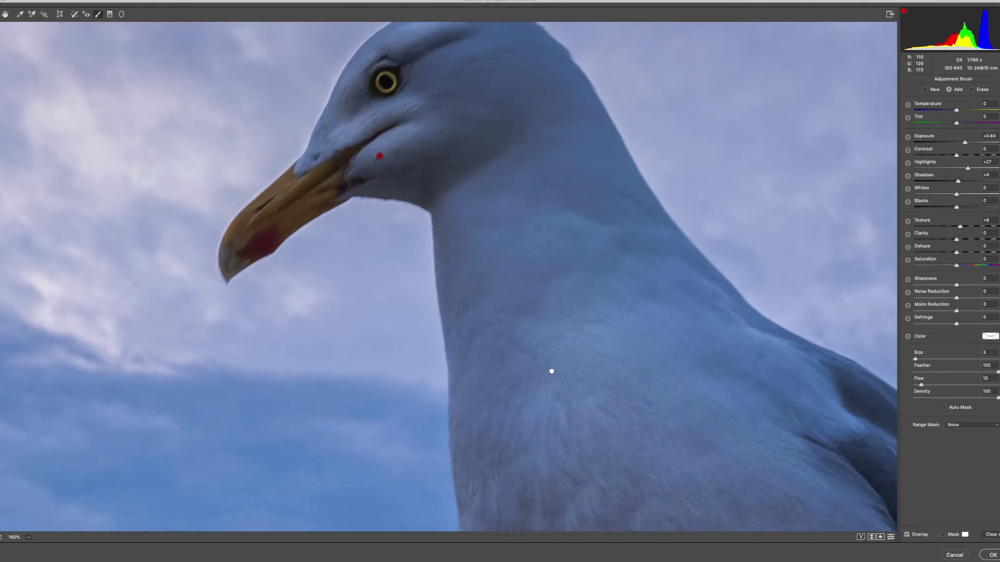
{"action": "left_click_drag", "start_coordinate": [540, 305], "coordinate": [546, 397]}
{"action": "left_click_drag", "start_coordinate": [483, 170], "coordinate": [493, 224]}
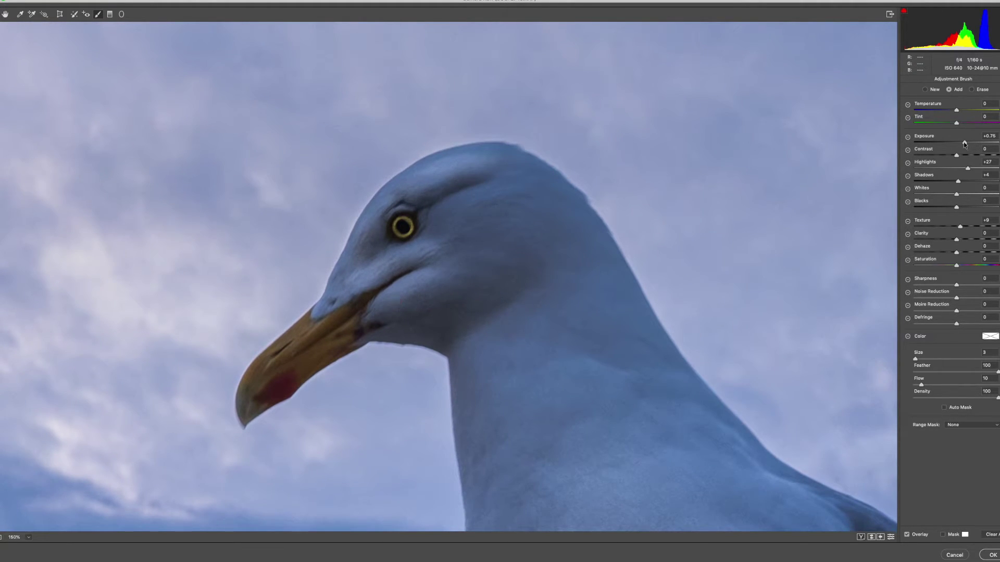
{"action": "left_click_drag", "start_coordinate": [962, 146], "coordinate": [959, 146]}
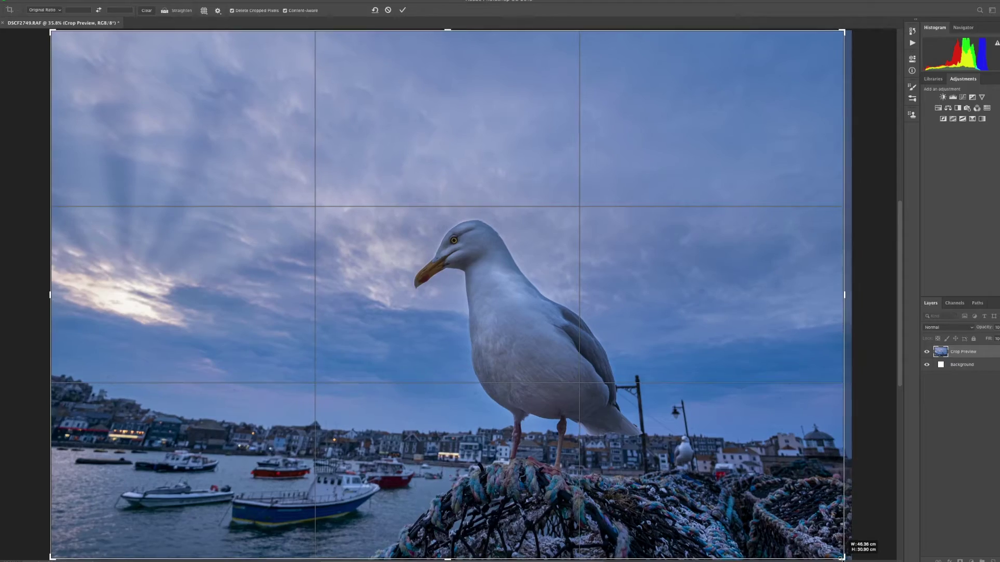
- Crop the photo at its original ratio, trimming the right and bottom edges
{"action": "left_click_drag", "start_coordinate": [843, 557], "coordinate": [815, 545]}
{"action": "key", "text": "Return"}
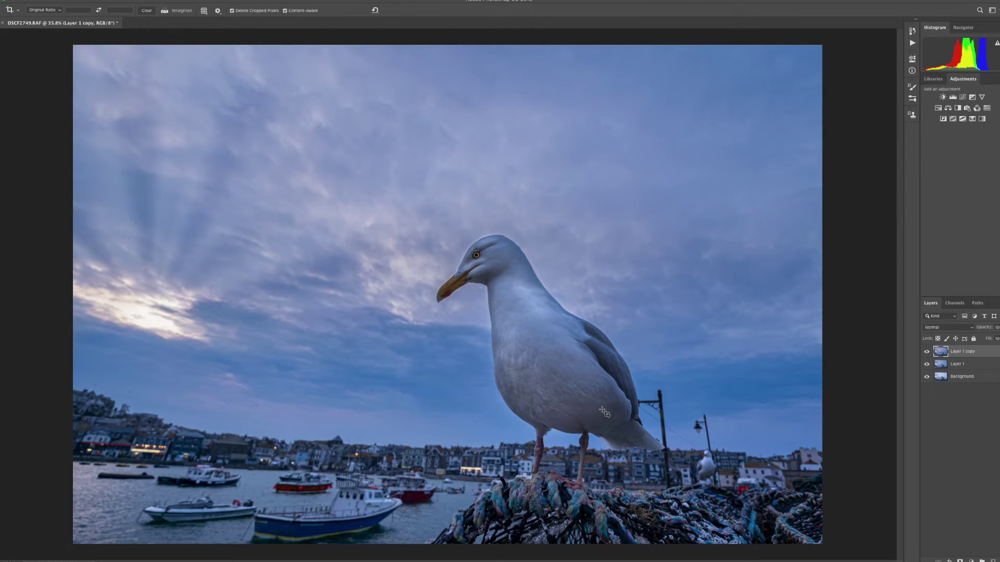
- Examine the edge around the gull's head up close and compare the whole photo with and without Layer 1 copy
{"action": "key", "text": "b"}
{"action": "scroll", "coordinate": [465, 256], "scroll_direction": "up", "scroll_amount": 5}
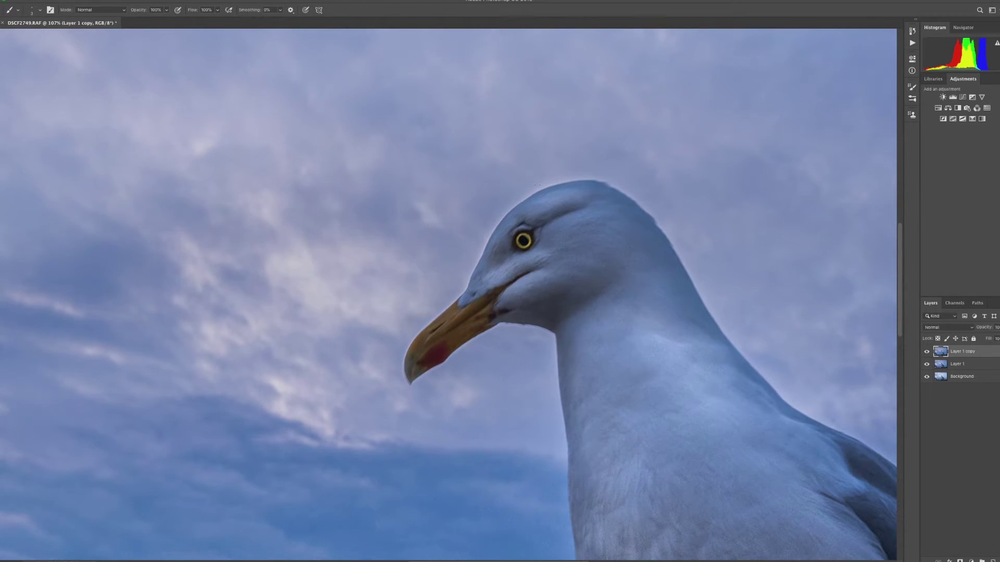
{"action": "scroll", "coordinate": [604, 172], "scroll_direction": "down", "scroll_amount": 4}
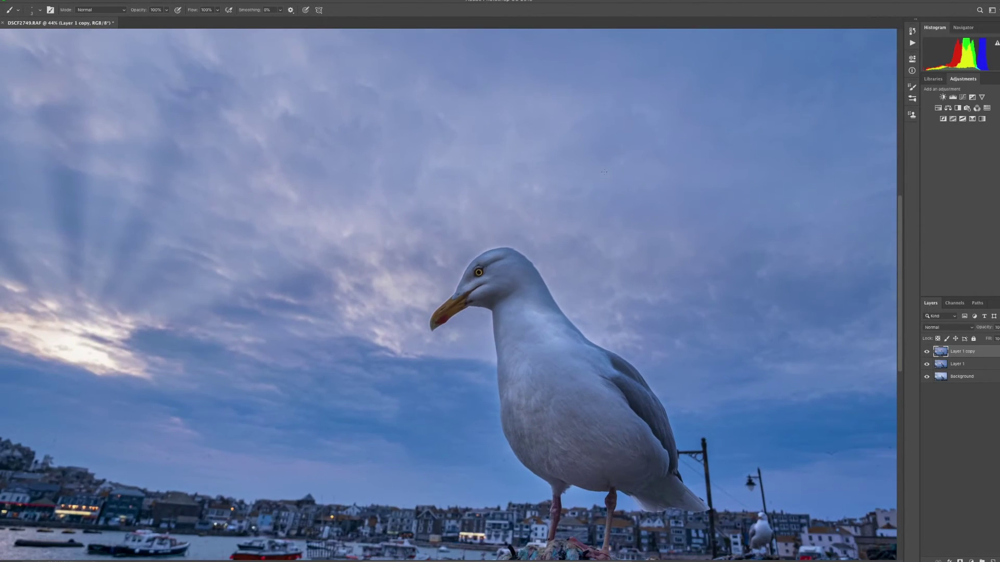
{"action": "scroll", "coordinate": [603, 174], "scroll_direction": "down", "scroll_amount": 3}
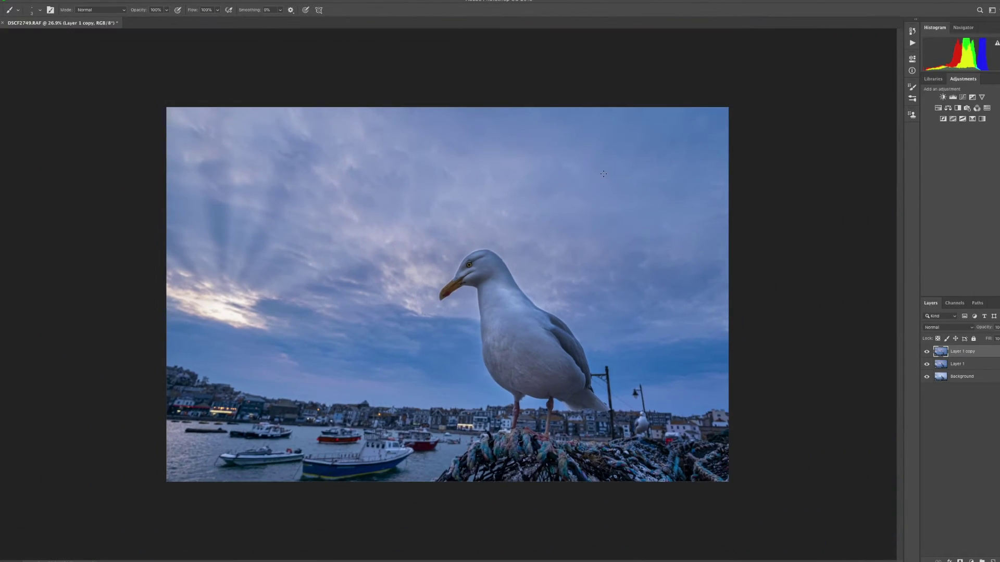
{"action": "left_click", "coordinate": [927, 352]}
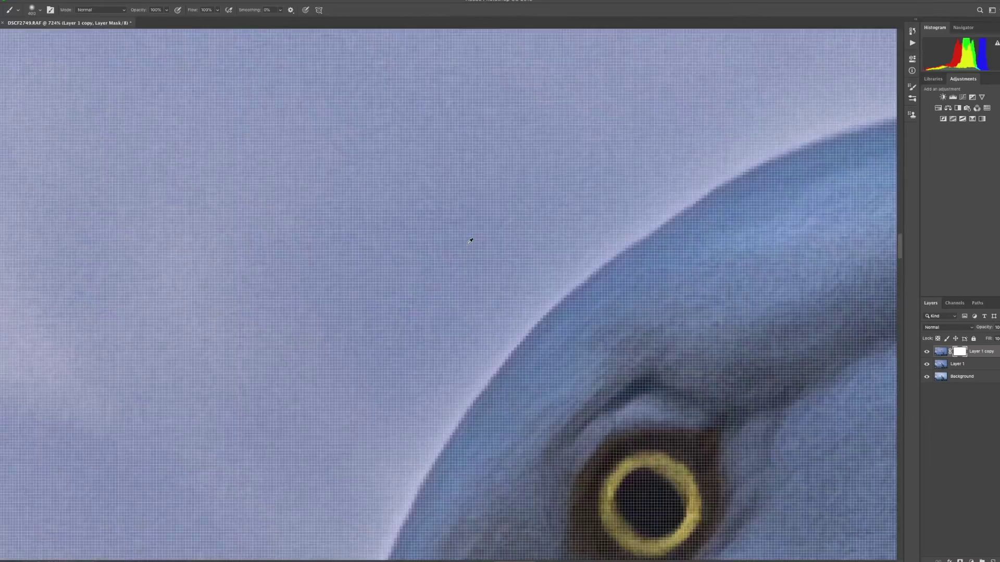
- Mask Layer 1 copy and paint out the bright halo in the sky around the gull's head, beak, neck and breast
{"action": "scroll", "coordinate": [469, 241], "scroll_direction": "down", "scroll_amount": 10}
{"action": "key", "text": "bracketleft"}
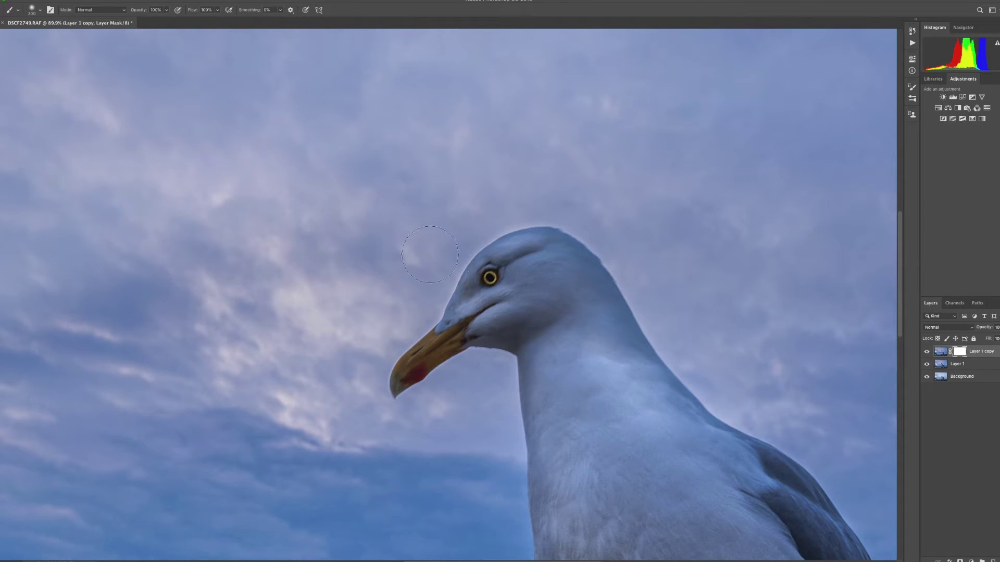
{"action": "mouse_move", "coordinate": [431, 268]}
{"action": "left_mouse_down"}
{"action": "mouse_move", "coordinate": [426, 288]}
{"action": "mouse_move", "coordinate": [441, 278]}
{"action": "mouse_move", "coordinate": [369, 358]}
{"action": "mouse_move", "coordinate": [371, 406]}
{"action": "left_mouse_up"}
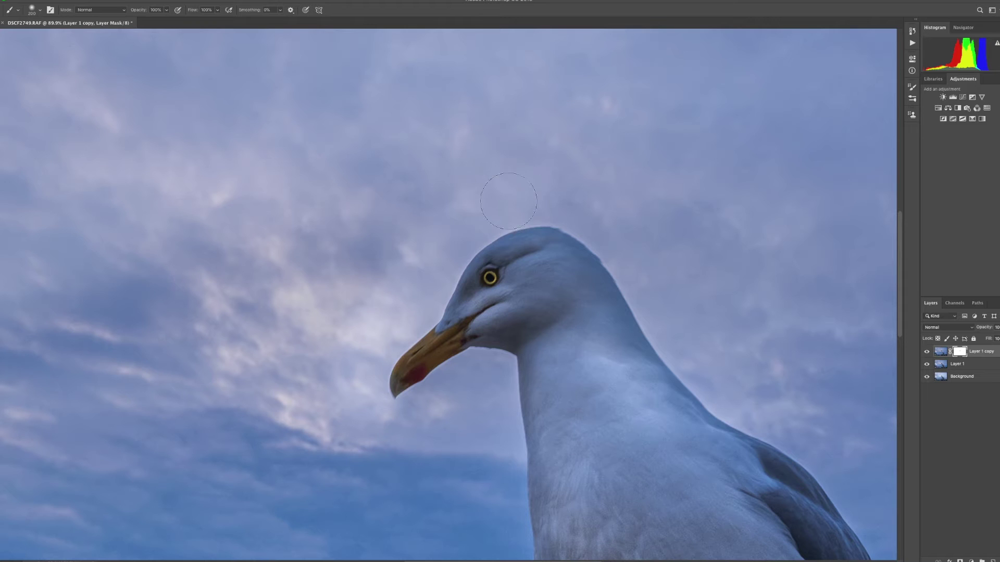
{"action": "mouse_move", "coordinate": [568, 202]}
{"action": "left_mouse_down"}
{"action": "mouse_move", "coordinate": [613, 241]}
{"action": "mouse_move", "coordinate": [648, 292]}
{"action": "mouse_move", "coordinate": [771, 372]}
{"action": "mouse_move", "coordinate": [715, 342]}
{"action": "mouse_move", "coordinate": [814, 429]}
{"action": "mouse_move", "coordinate": [854, 430]}
{"action": "mouse_move", "coordinate": [877, 412]}
{"action": "left_mouse_up"}
{"action": "mouse_move", "coordinate": [487, 345]}
{"action": "left_mouse_down"}
{"action": "mouse_move", "coordinate": [469, 348]}
{"action": "mouse_move", "coordinate": [440, 394]}
{"action": "mouse_move", "coordinate": [404, 415]}
{"action": "mouse_move", "coordinate": [422, 435]}
{"action": "mouse_move", "coordinate": [500, 375]}
{"action": "mouse_move", "coordinate": [484, 411]}
{"action": "mouse_move", "coordinate": [504, 462]}
{"action": "left_mouse_up"}
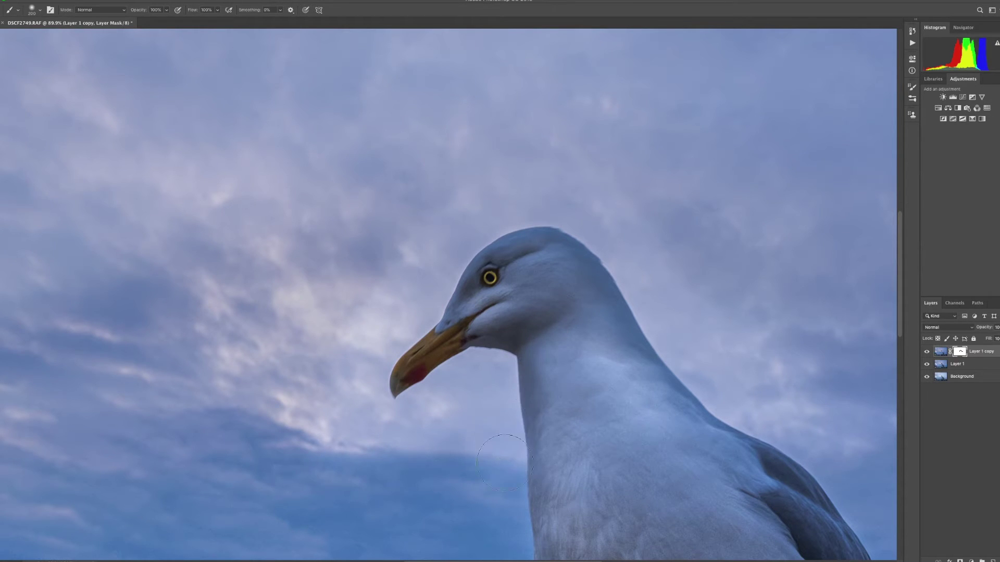
{"action": "left_click_drag", "start_coordinate": [547, 414], "coordinate": [639, 249]}
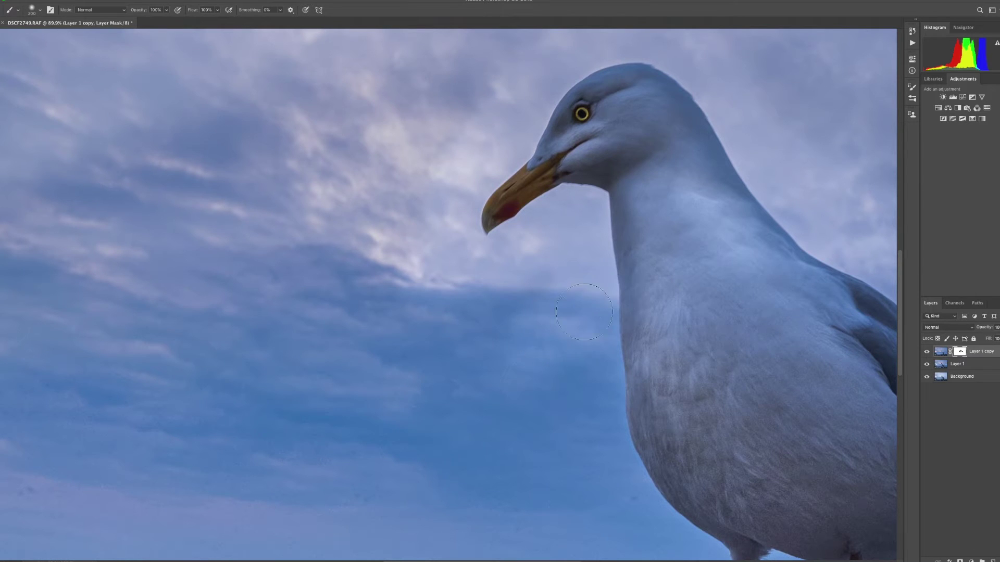
{"action": "left_click_drag", "start_coordinate": [585, 335], "coordinate": [582, 358]}
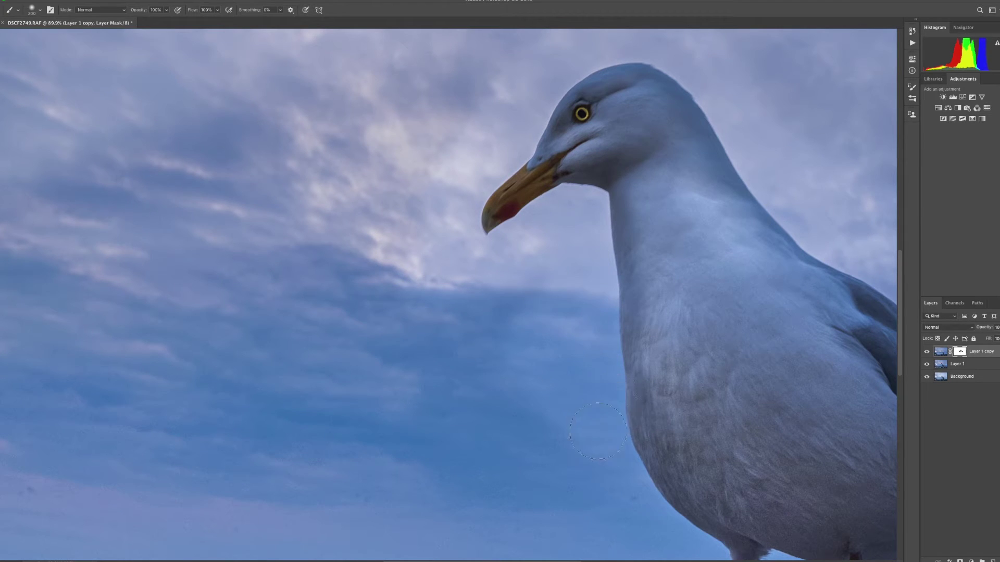
- Lower the brush opacity to 10% and blend the mask into the sky around the gull's breast and back
{"action": "key", "text": "6"}
{"action": "key", "text": "5"}
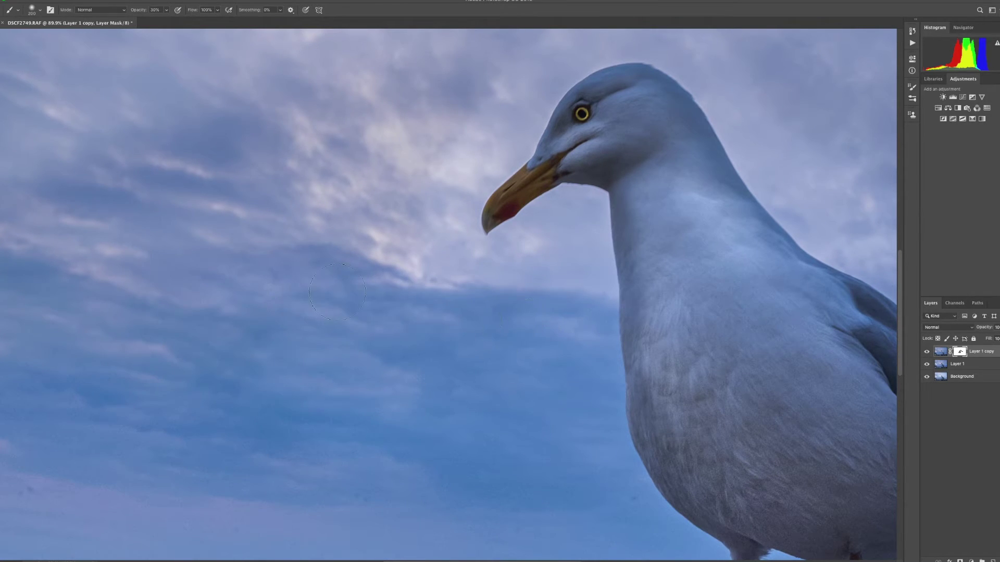
{"action": "key", "text": "1"}
{"action": "left_click_drag", "start_coordinate": [732, 186], "coordinate": [317, 252]}
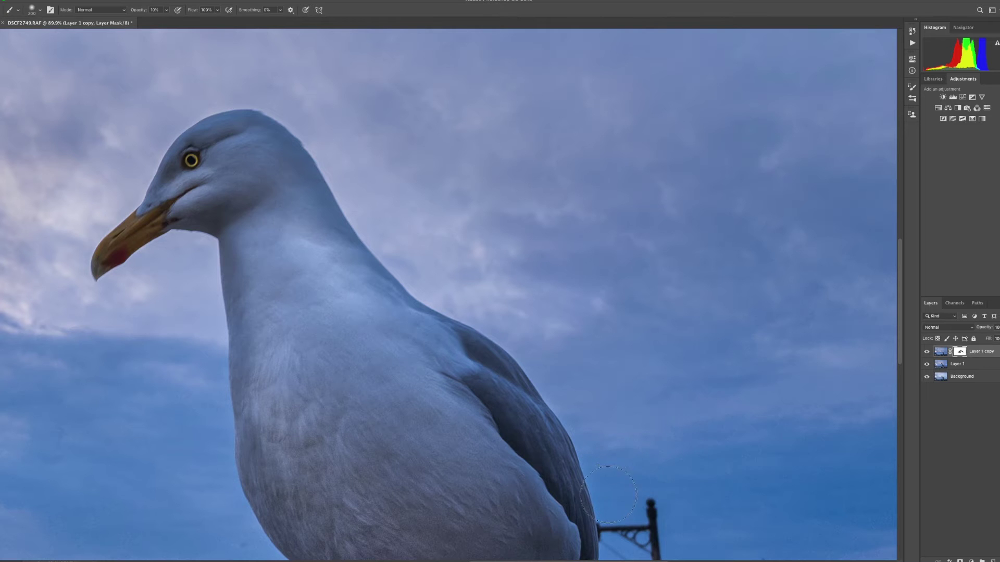
- Stamp the visible image onto a new layer and duplicate that layer twice
{"action": "key", "text": "ctrl+0"}
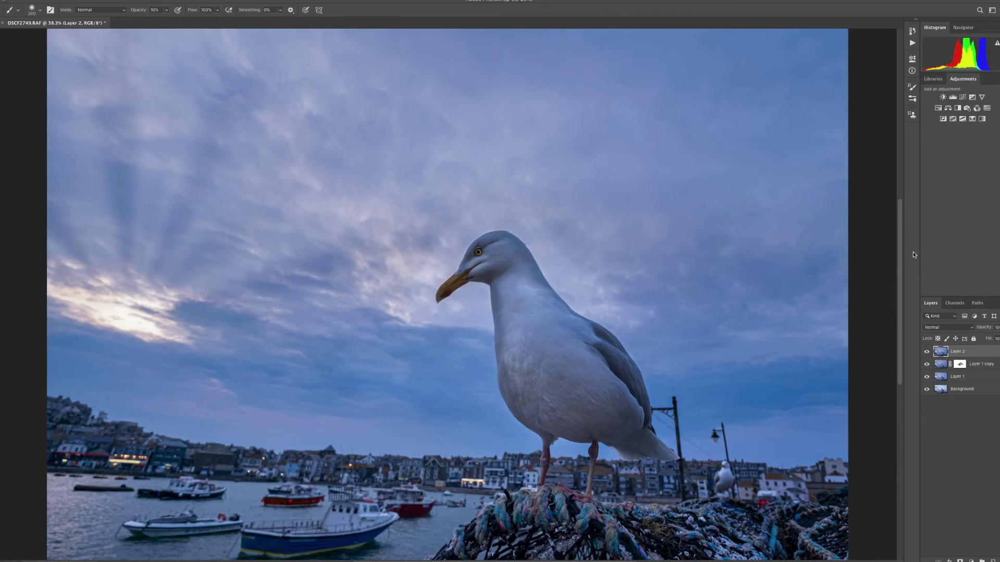
{"action": "key", "text": "ctrl+j"}
{"action": "key", "text": "ctrl+j"}
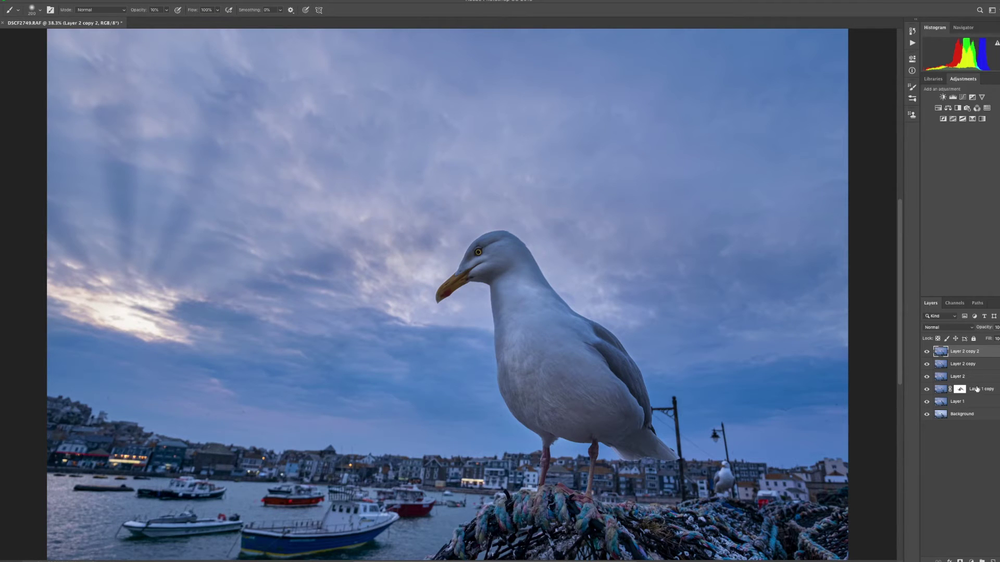
- Apply Reduce Noise to Layer 2 copy with strength 10 and preserve details, reduce color noise and sharpen details at 0%
{"action": "left_click", "coordinate": [962, 364]}
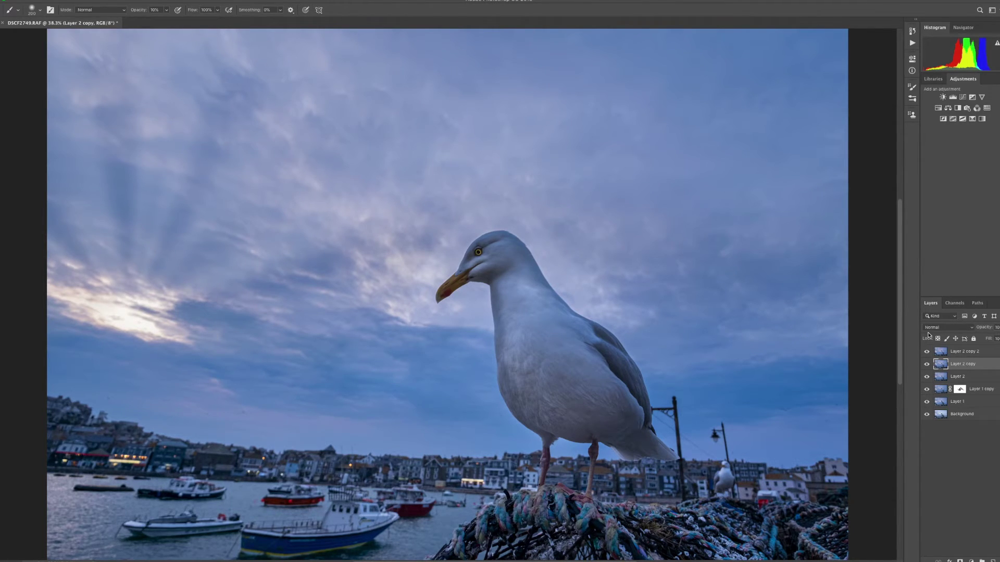
{"action": "left_click", "coordinate": [180, 0]}
{"action": "mouse_move", "coordinate": [210, 133]}
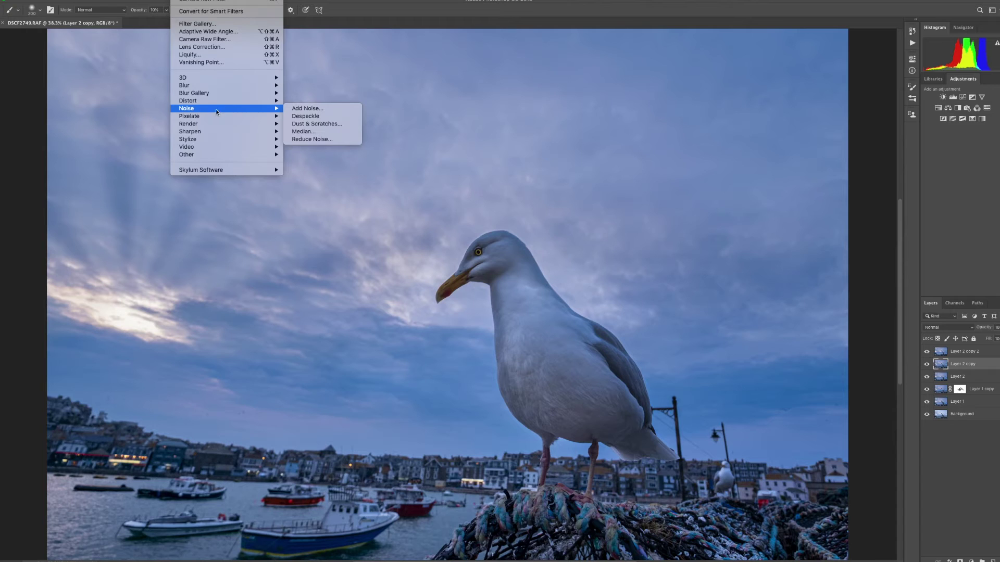
{"action": "left_click", "coordinate": [318, 139]}
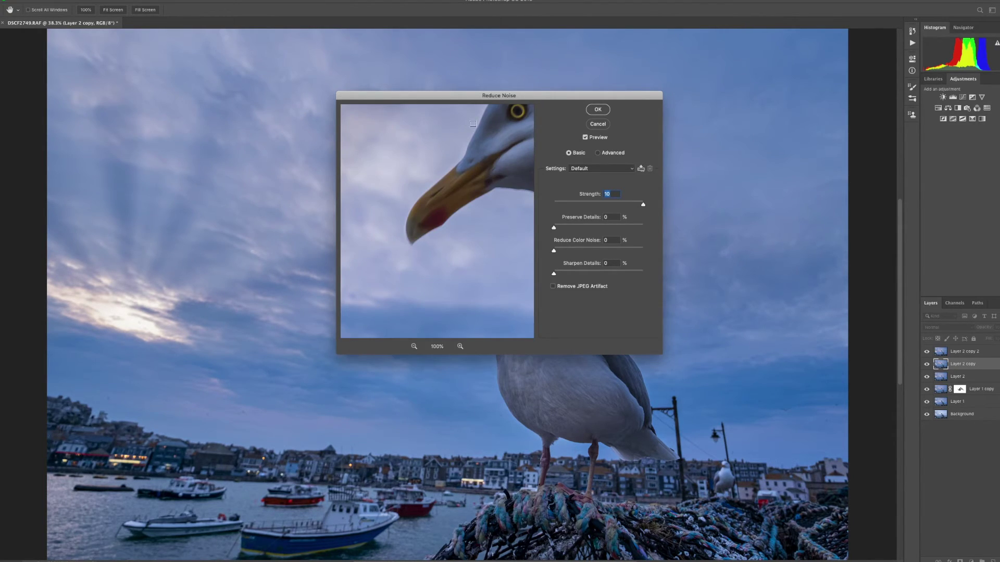
{"action": "left_click_drag", "start_coordinate": [481, 158], "coordinate": [391, 292]}
{"action": "left_click_drag", "start_coordinate": [423, 251], "coordinate": [435, 177]}
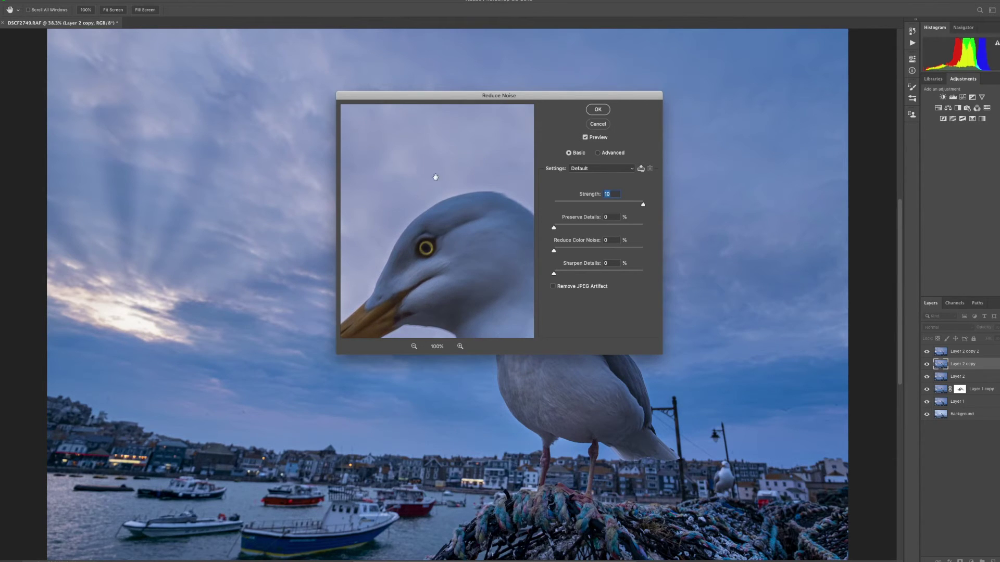
{"action": "left_click", "coordinate": [597, 109]}
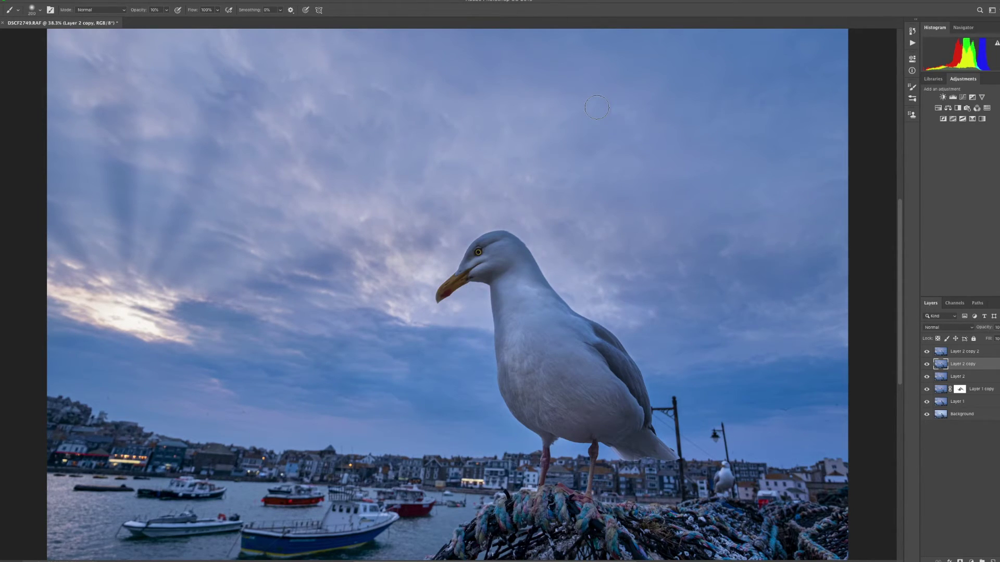
{"action": "left_click", "coordinate": [927, 353]}
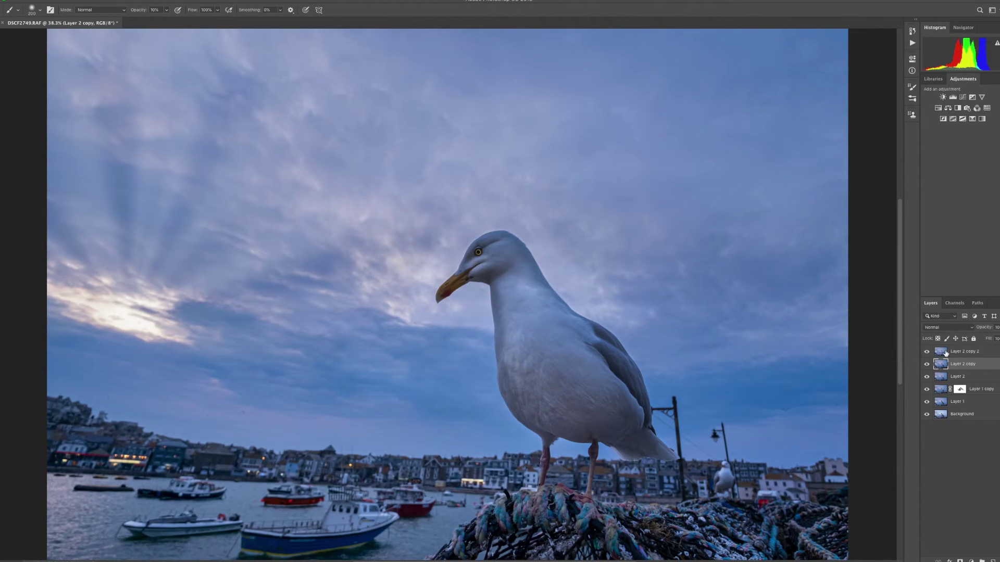
- Apply a High Pass filter with a 1.1 pixel radius to Layer 2 copy 2 and set its blend mode to Overlay
{"action": "left_click", "coordinate": [971, 351]}
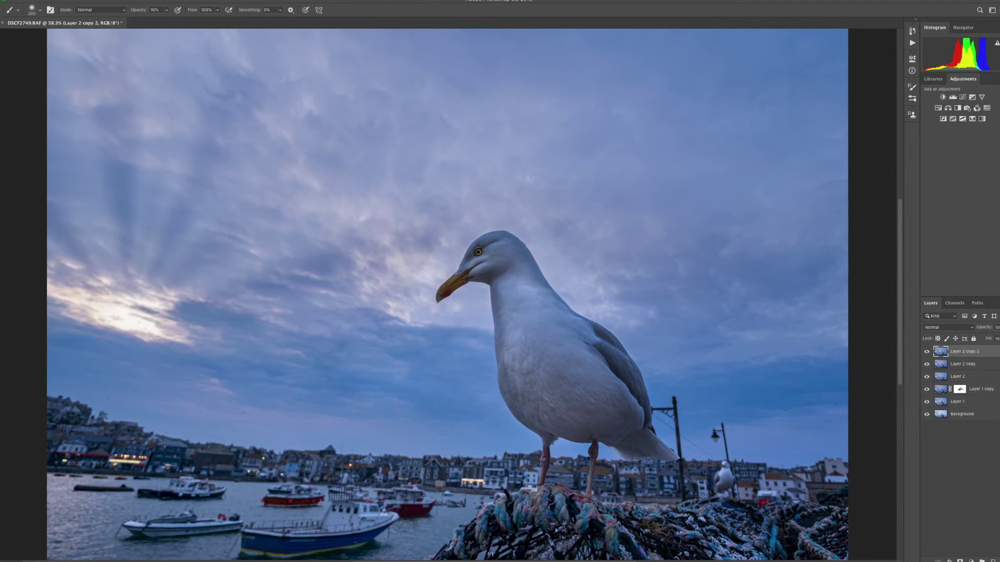
{"action": "left_click", "coordinate": [180, 0]}
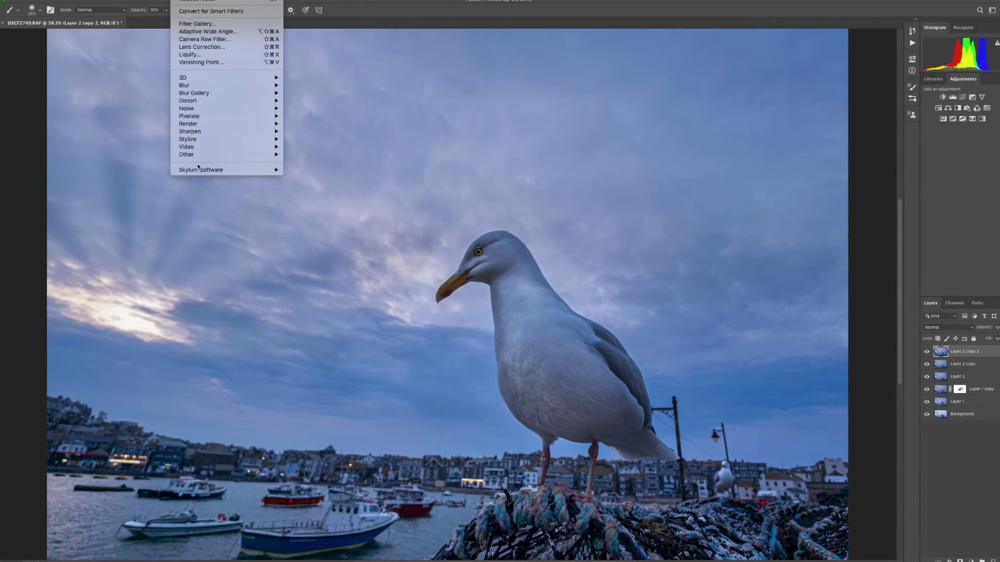
{"action": "mouse_move", "coordinate": [200, 157]}
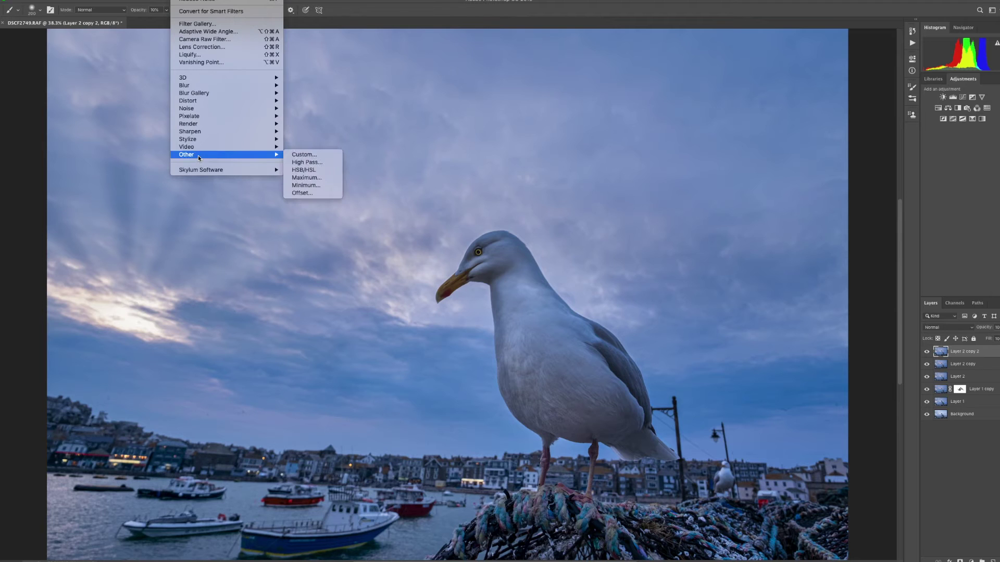
{"action": "left_click", "coordinate": [312, 162]}
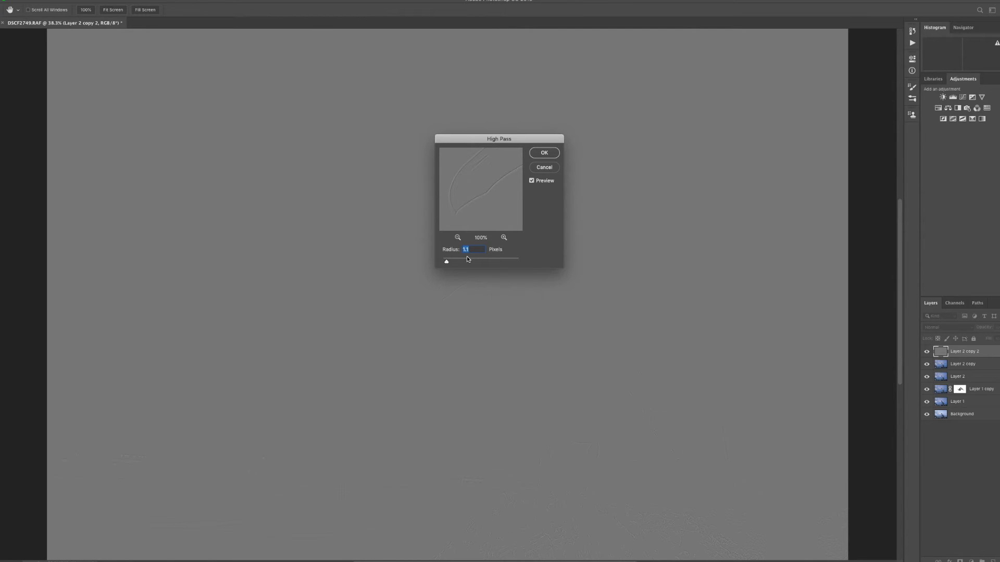
{"action": "left_click", "coordinate": [541, 153]}
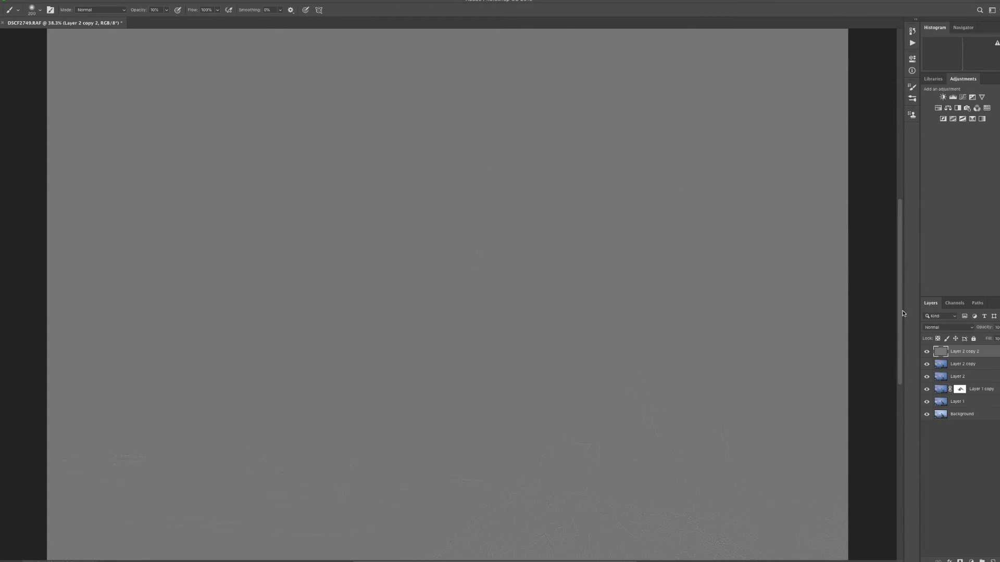
{"action": "left_click", "coordinate": [971, 329]}
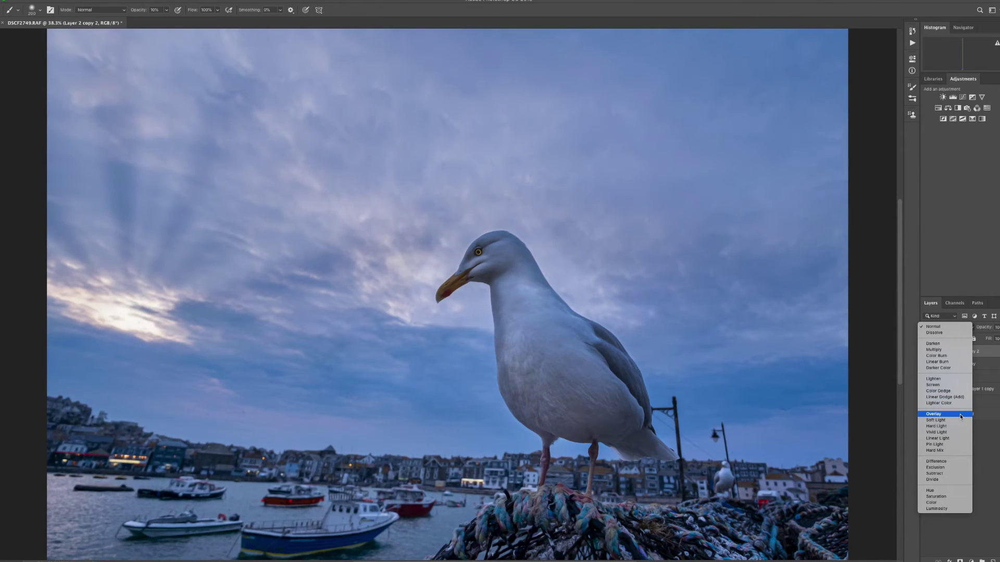
{"action": "left_click", "coordinate": [960, 415]}
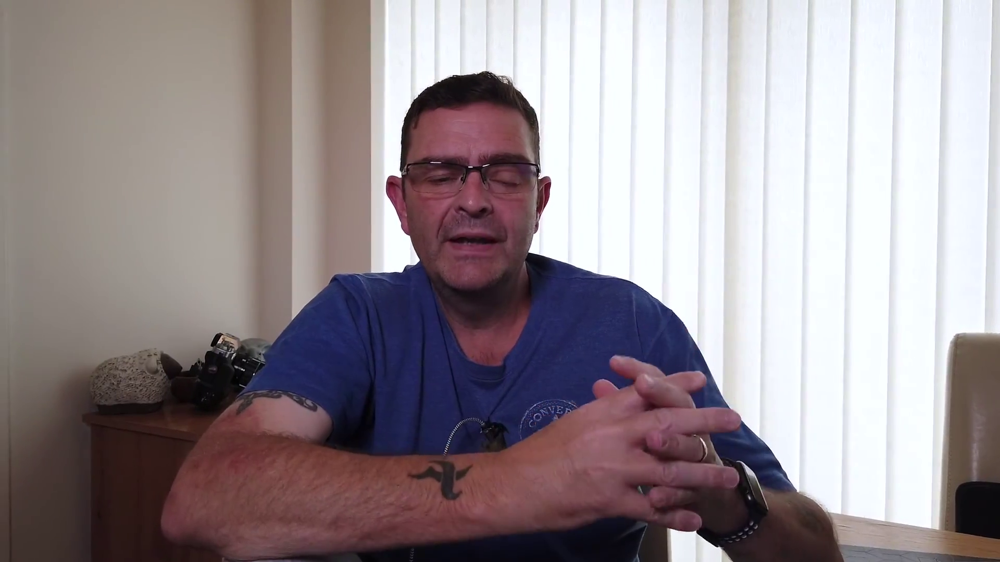